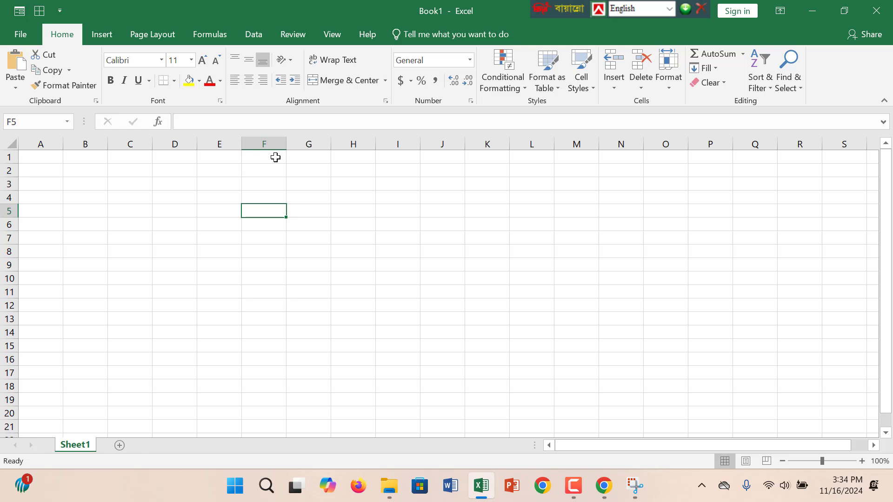
Enter the heading Revenue in cell D4.
left_click(365, 183)
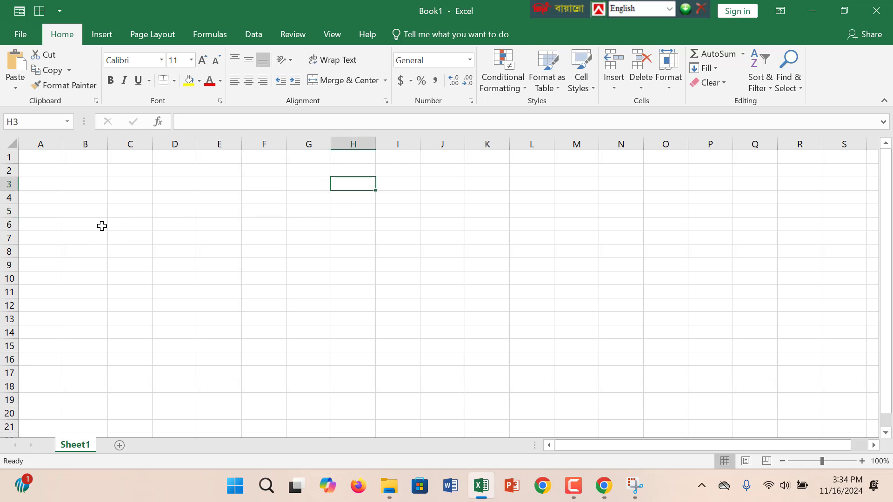
left_click(187, 197)
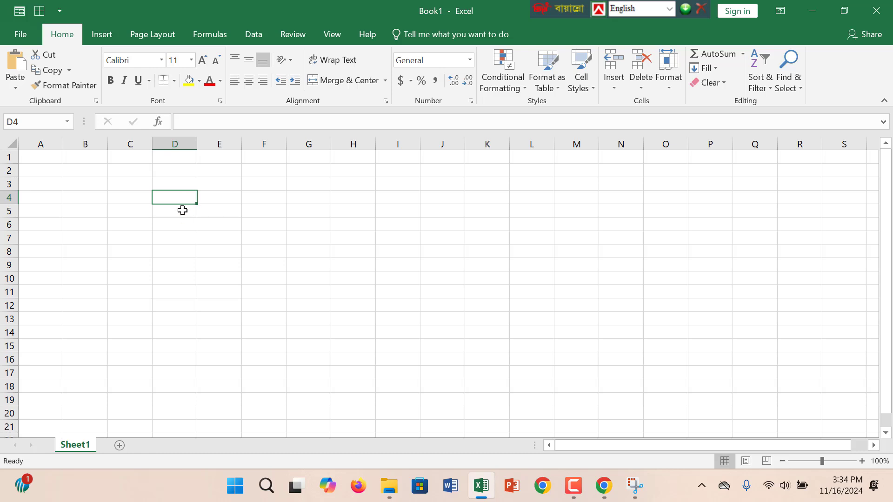
type("Re")
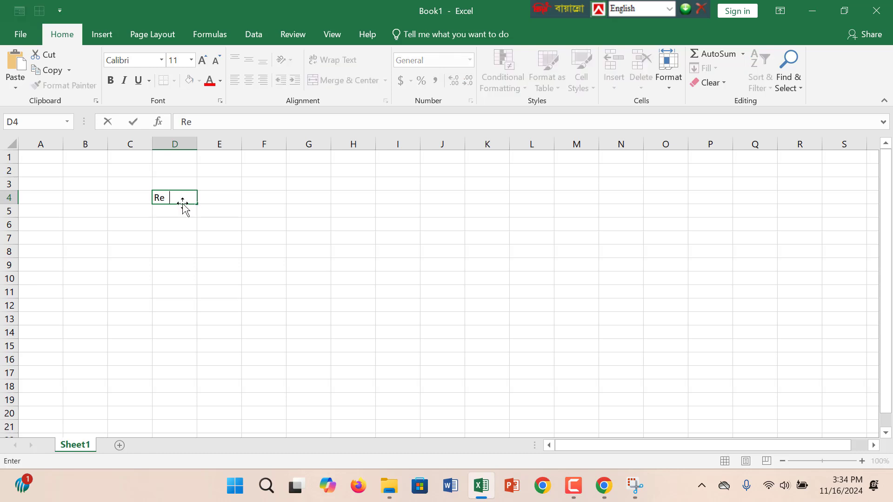
type("venue")
key("Return")
Enter the row label Product 1 in cell D5, directly below the Revenue heading.
type("{r")
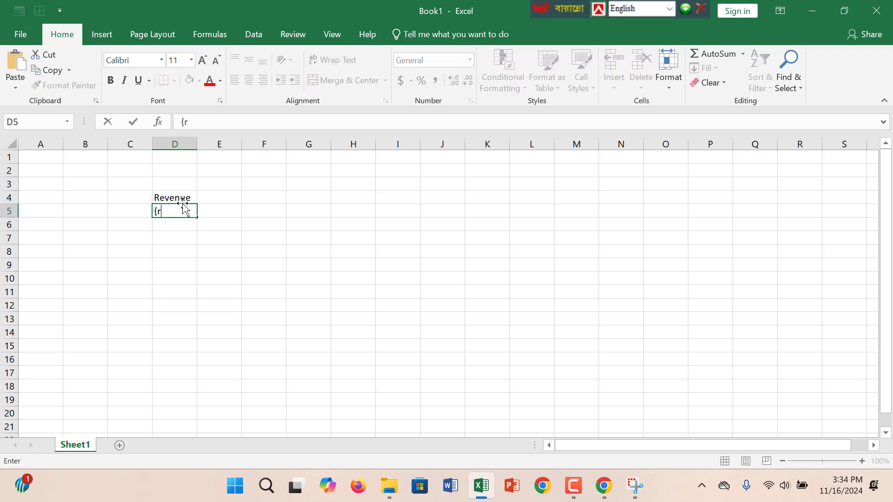
key("BackSpace")
type("Pto")
key("BackSpace")
key("BackSpace")
type("rpd")
key("BackSpace")
key("BackSpace")
type("p")
key("BackSpace")
type("oduct 1")
key("Return")
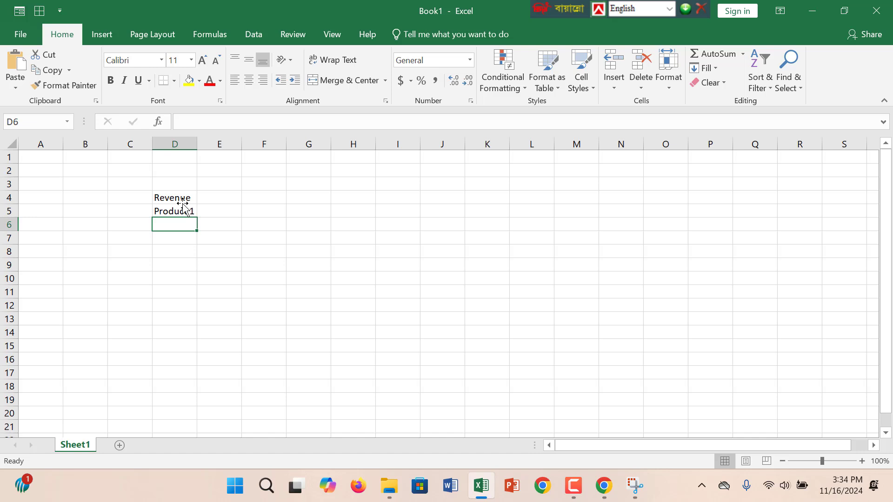
Enter the row labels Product 2, Product 3 and Product 4 in cells D6 to D8.
type("Prod")
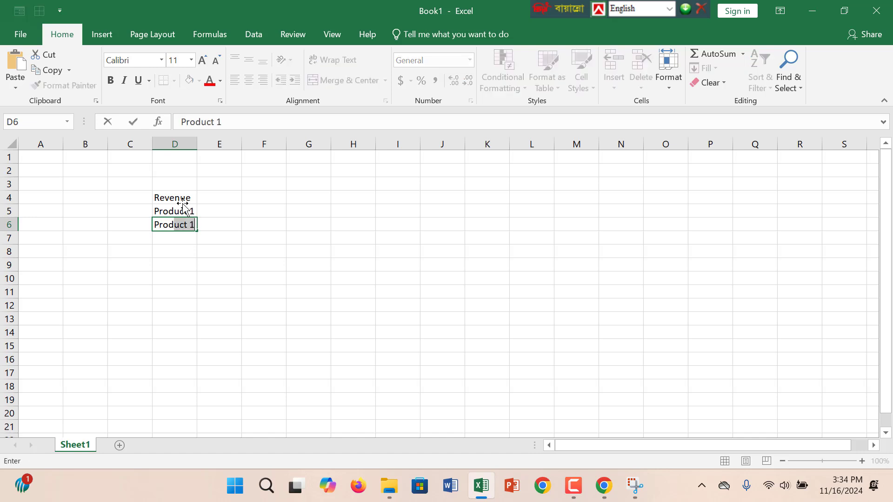
type("uct 2\\")
key("BackSpace")
key("Return")
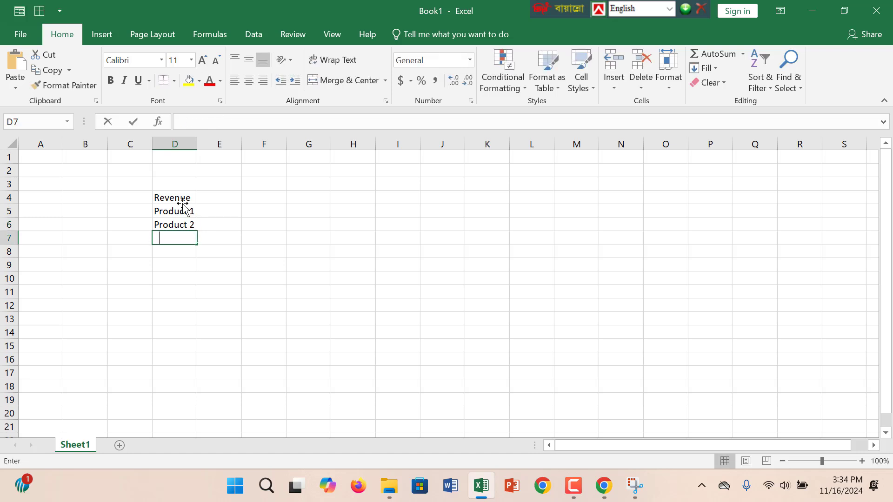
type("Product")
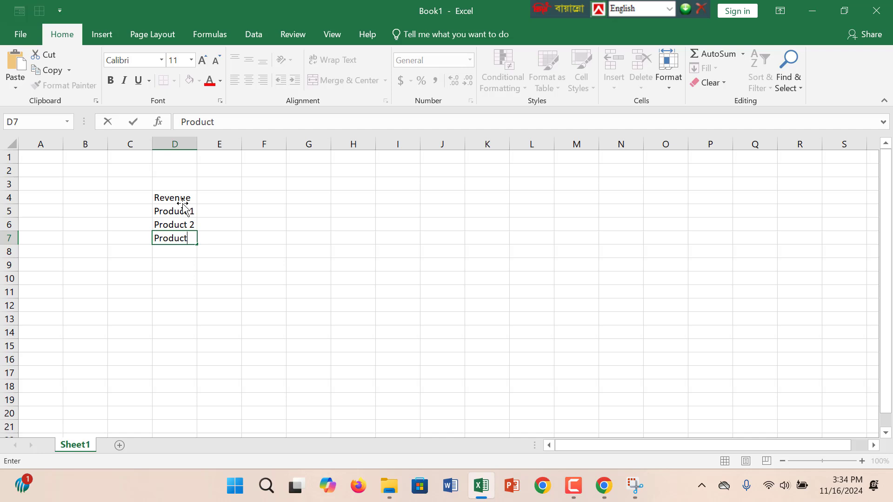
type(" 3")
key("Return")
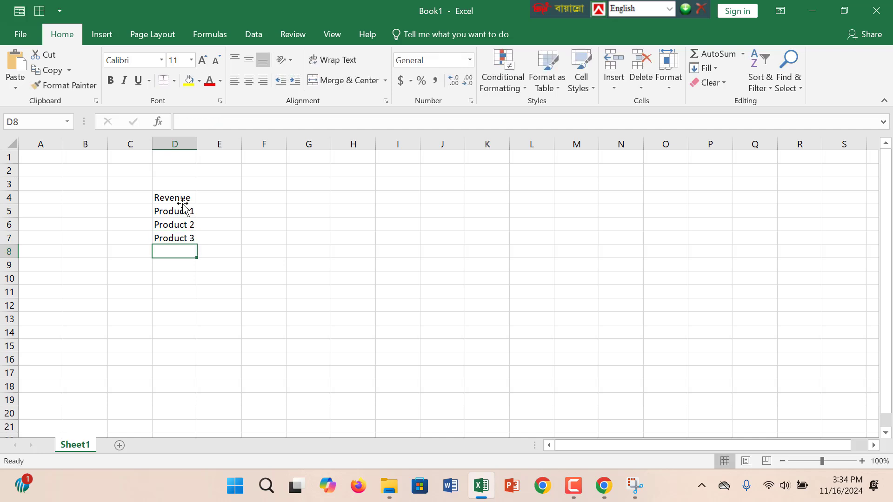
type("Produc")
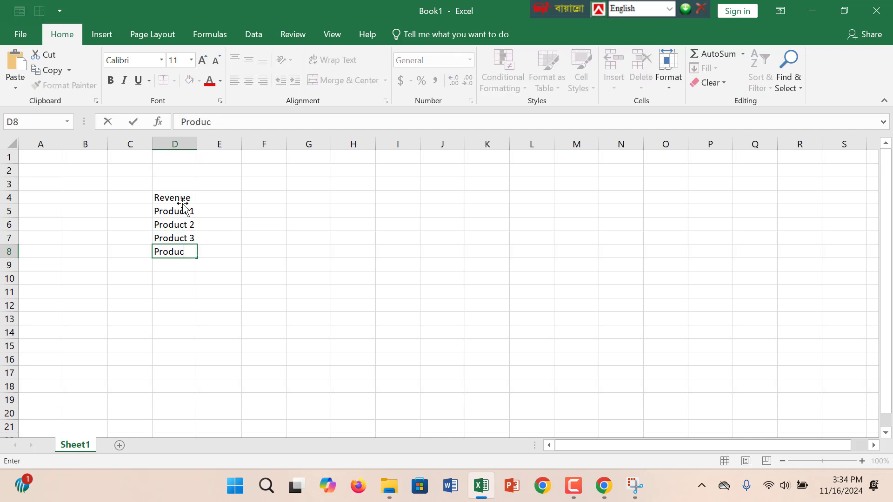
type("t 4")
left_click(186, 199)
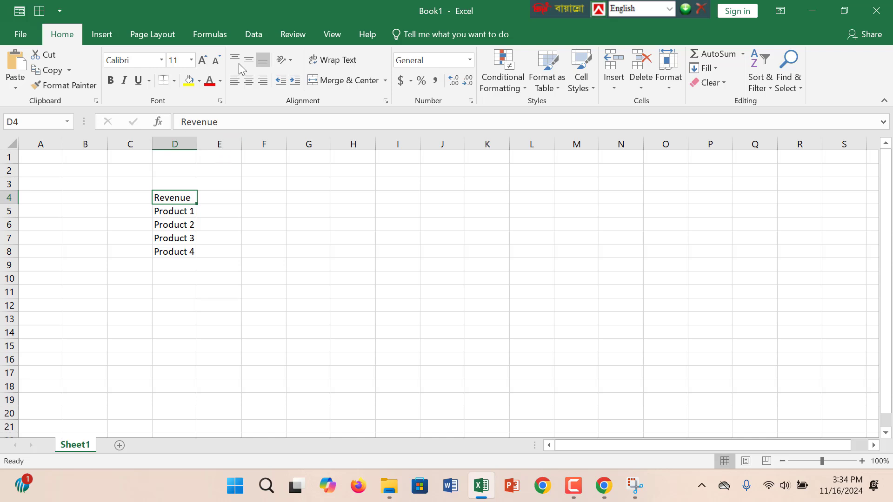
Enter the month headings Jan, Feb and Mar in cells E3 to G3.
left_click(227, 179)
type("Jan")
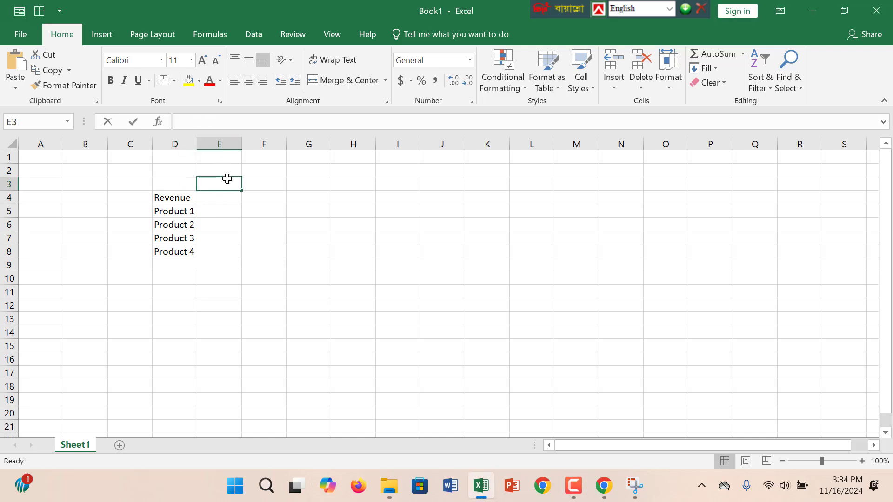
key("Tab")
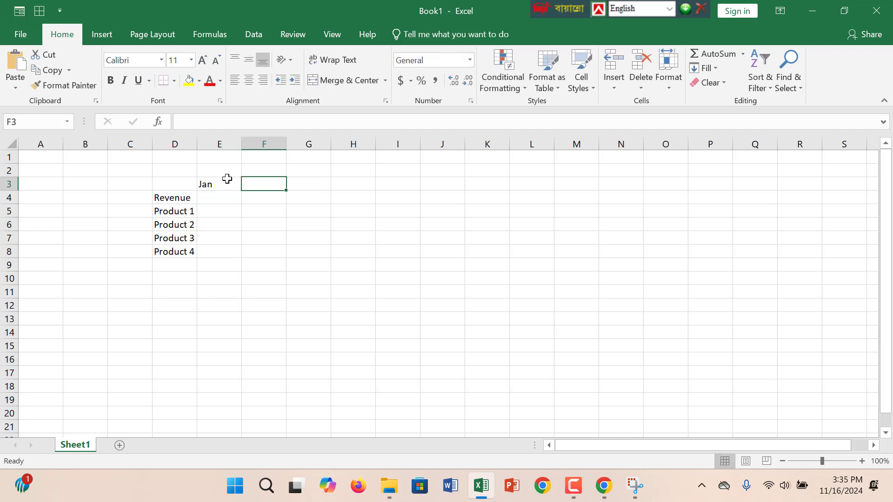
type("Feb")
key("Tab")
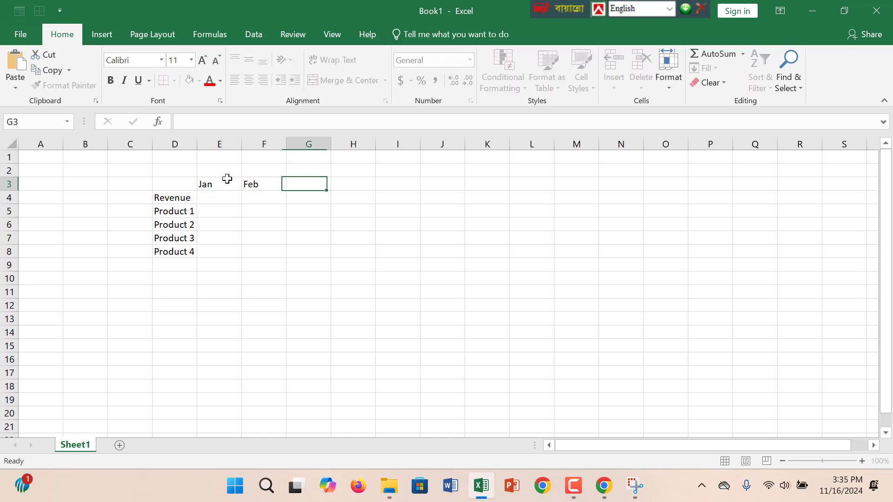
type("Mar")
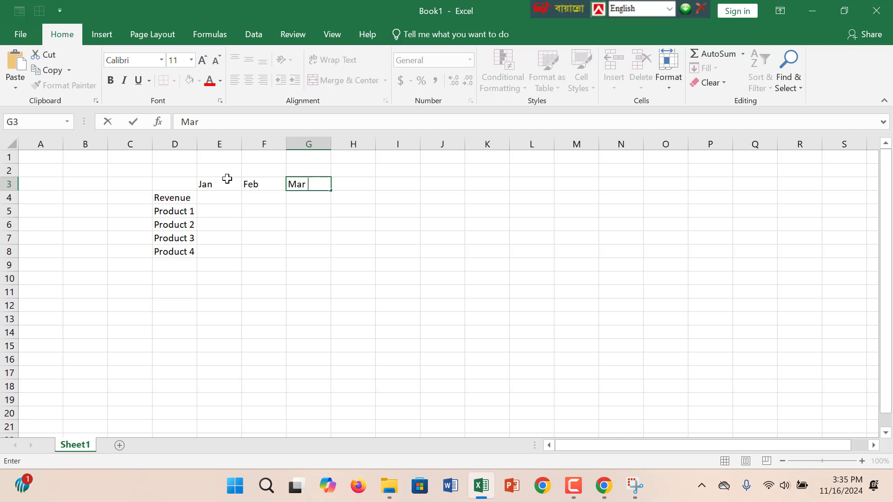
key("Tab")
Enter Apr, May and Jun in cells H3 to J3 and extend the month series through Dec in P3.
type("Ap")
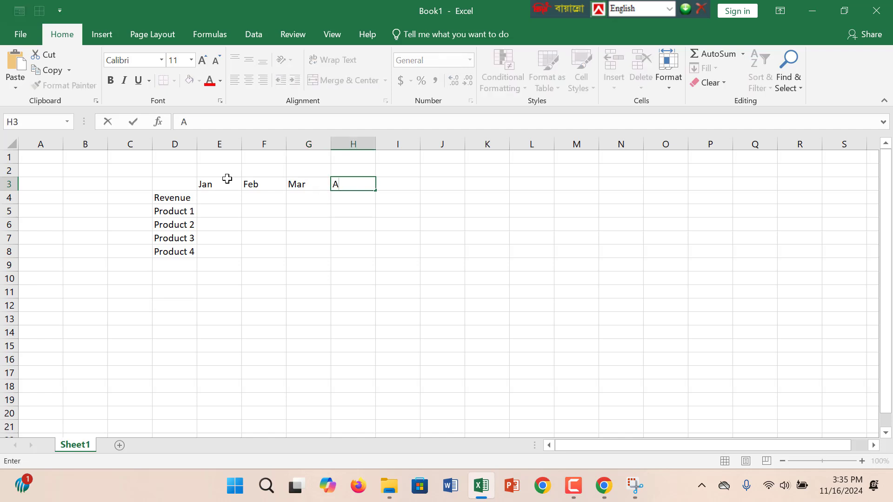
key("Tab")
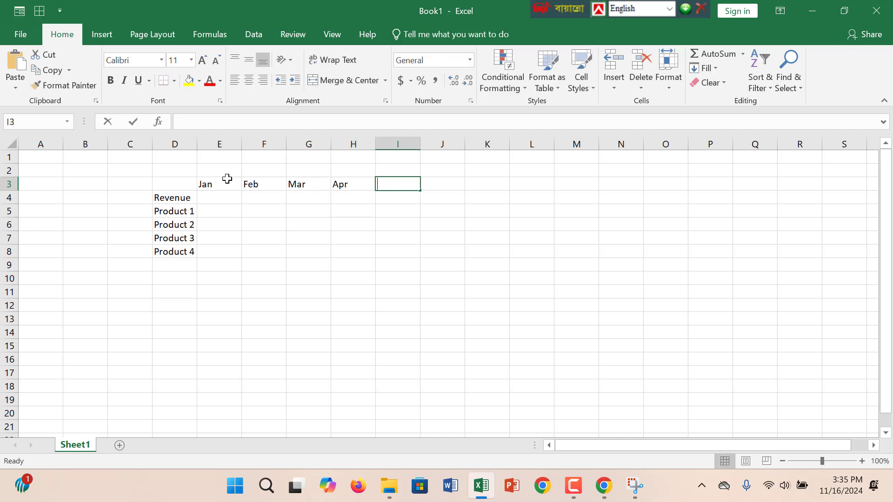
type("May")
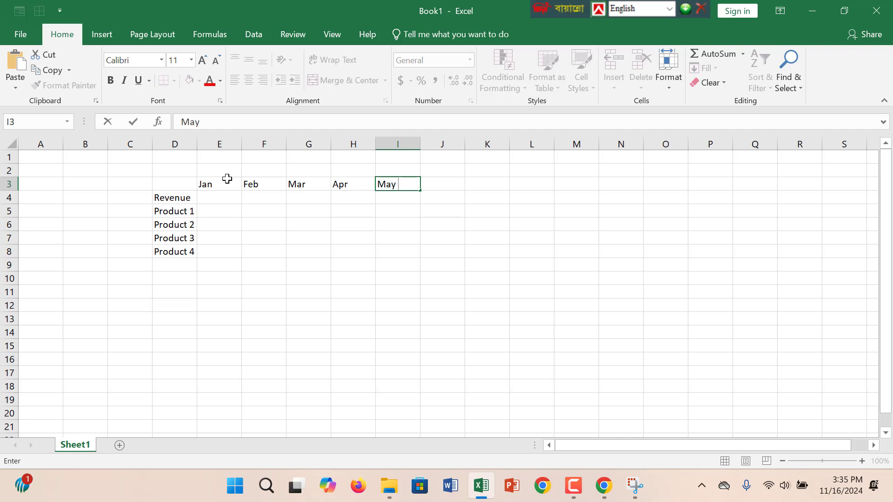
key("Tab")
type("Jun")
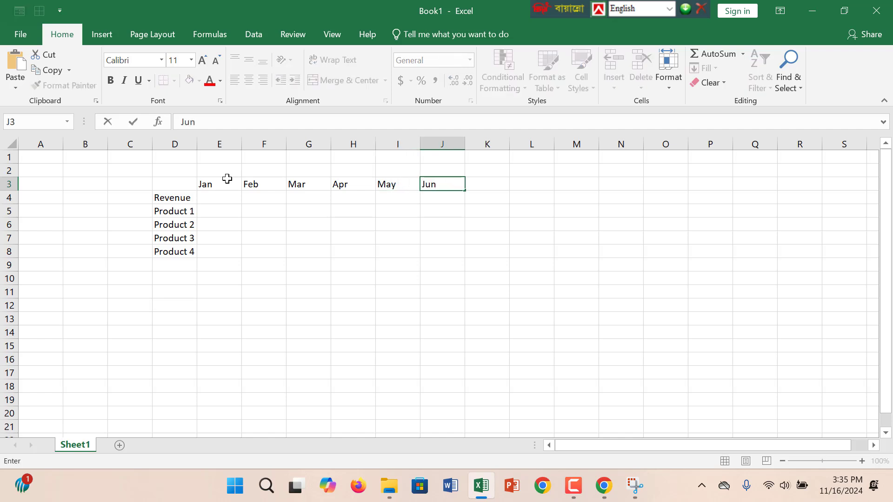
key("Tab")
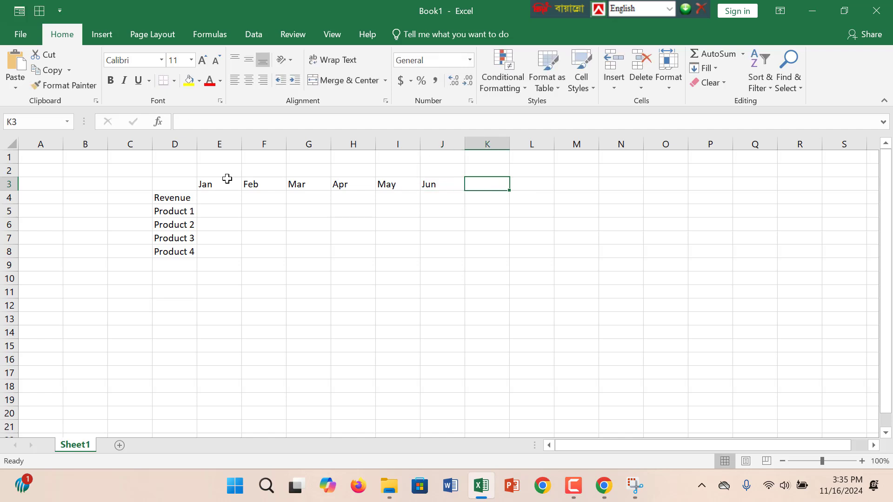
left_click_drag(214, 186, 714, 184)
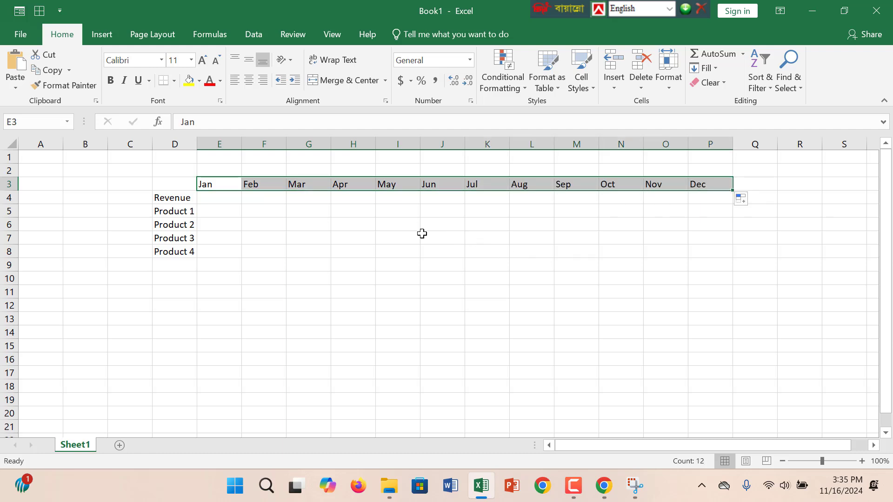
Enter the formula =RANDBETWEEN(6000,10000) in cell E4, under the Jan heading.
left_click(231, 197)
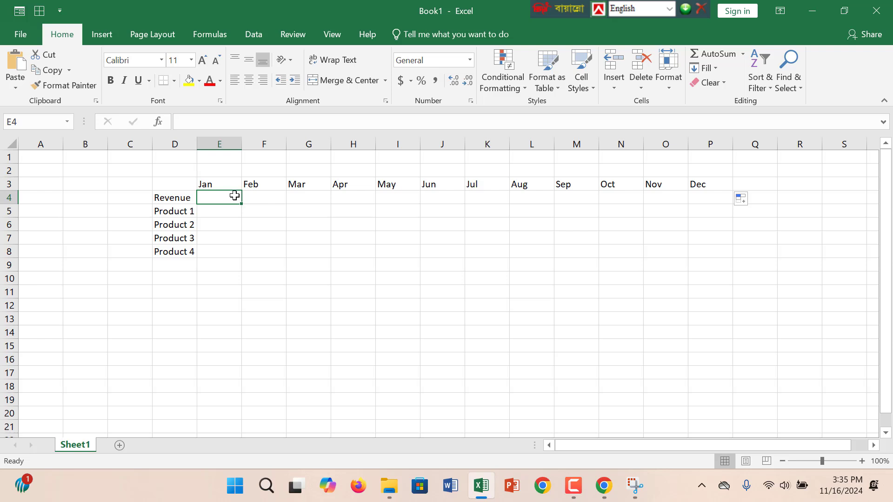
type("=")
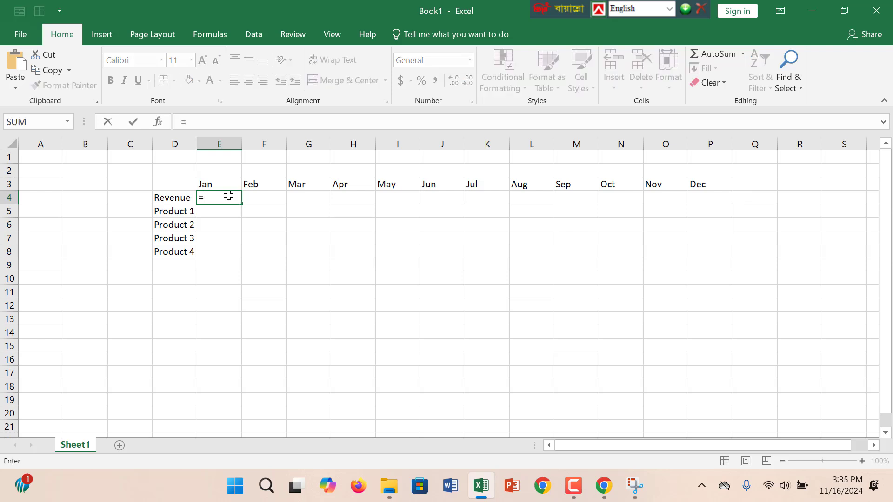
type("Rand")
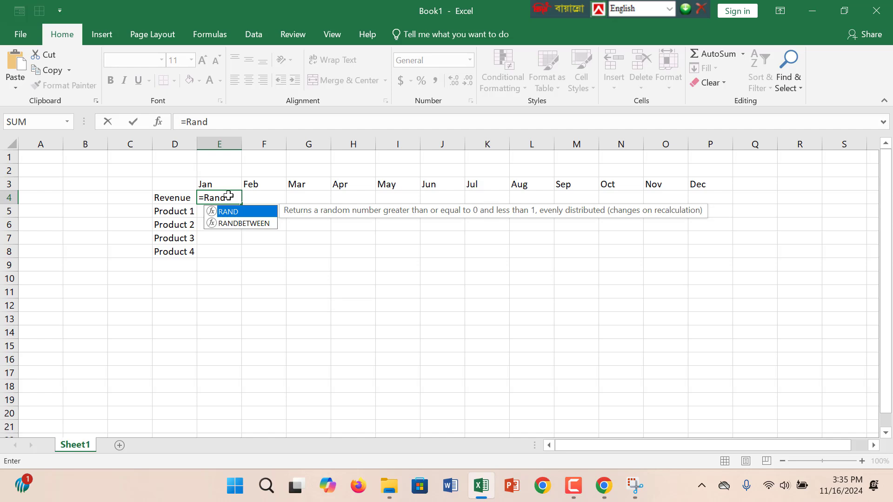
type("b")
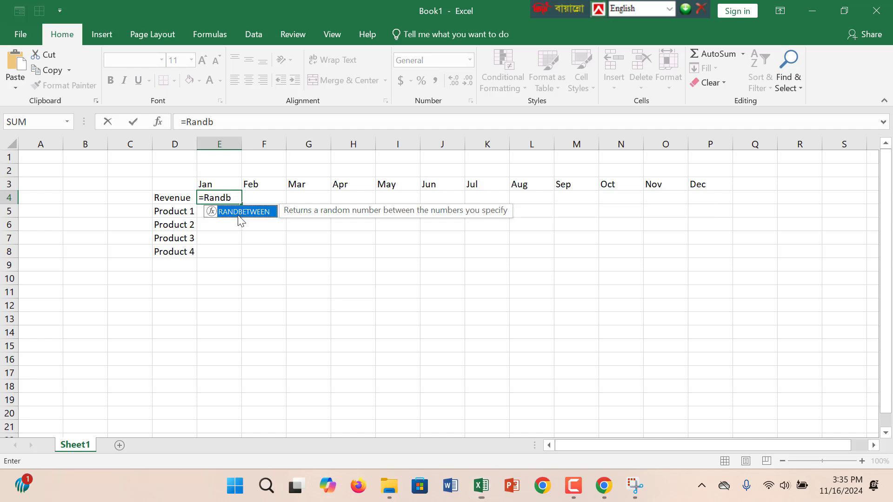
double_click(237, 211)
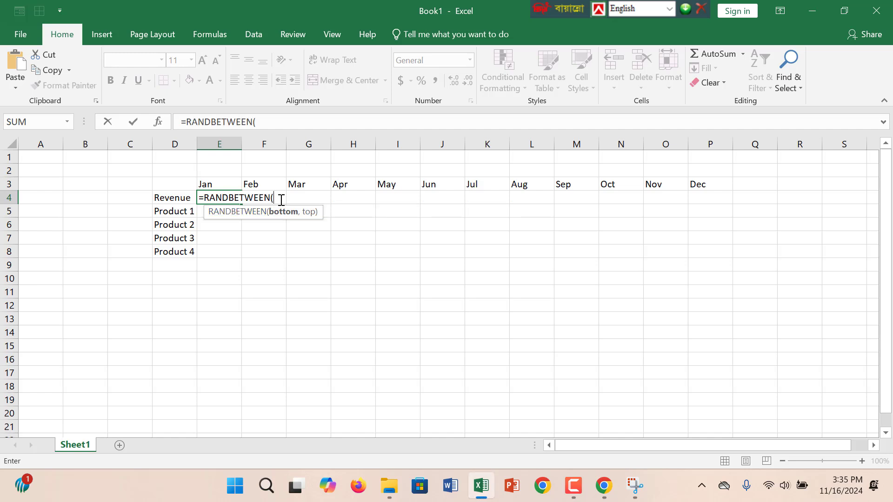
type("6000,")
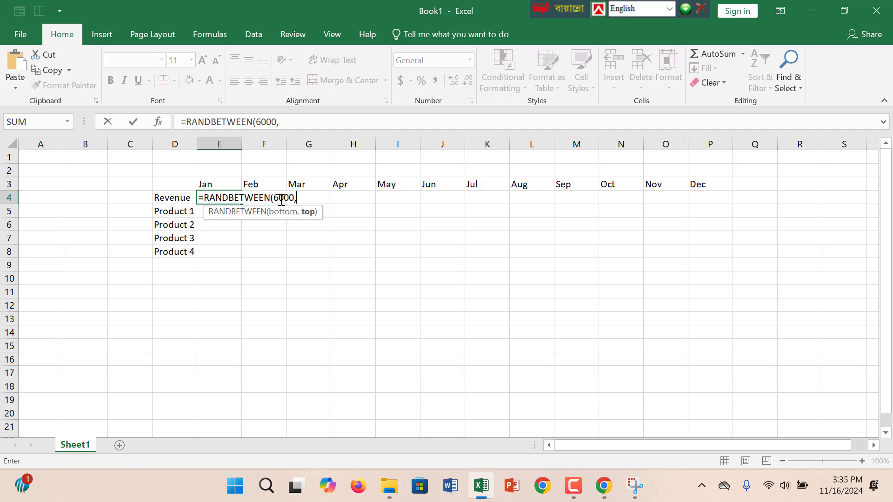
type("10000")
key("Return")
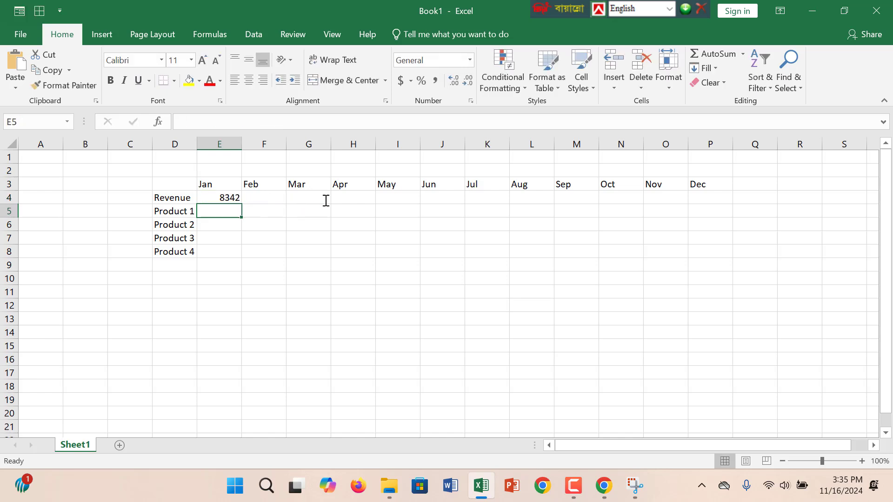
Move the random-number formula from E4 to E5 and fill it across all months and products, through P8.
left_click(227, 196)
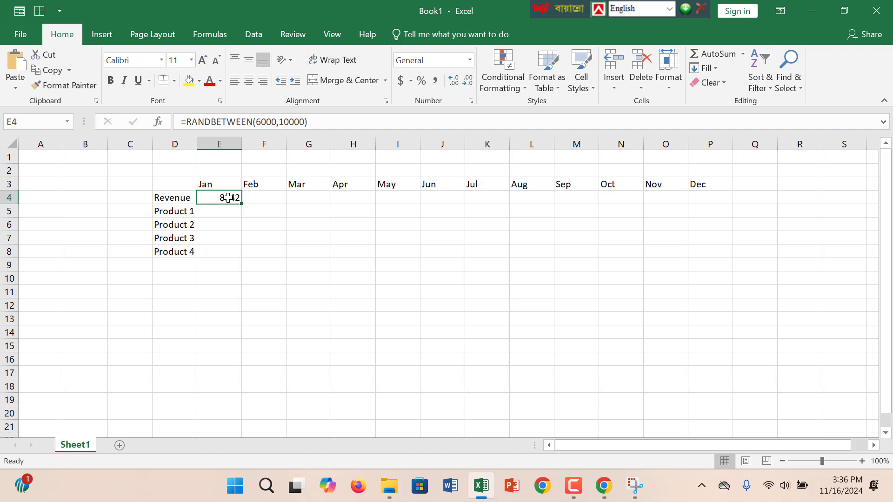
key("ctrl+x")
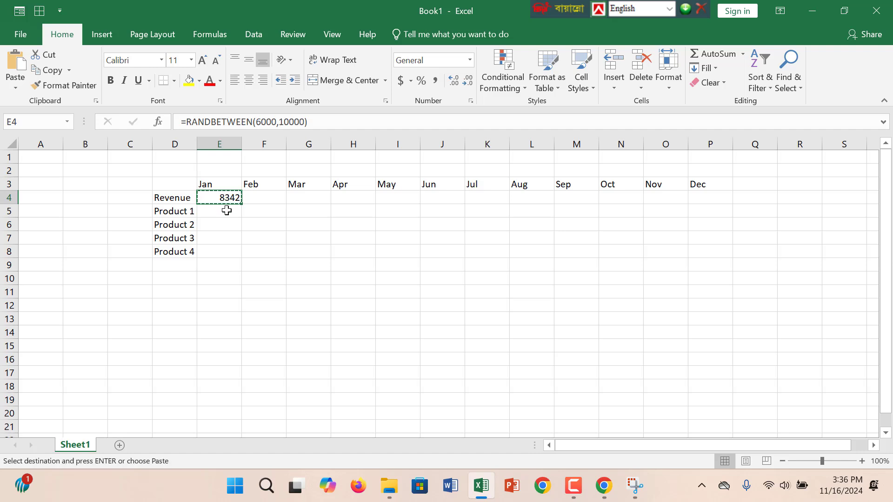
left_click(226, 209)
key("ctrl+v")
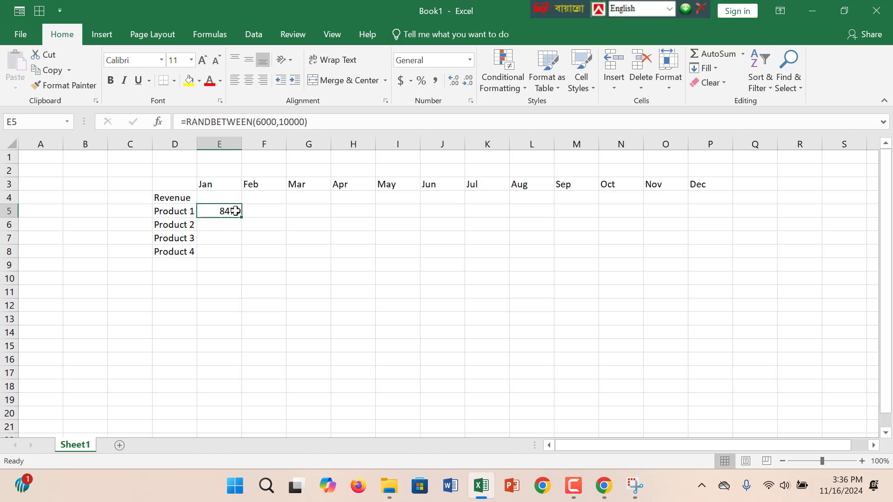
left_click_drag(241, 217, 716, 259)
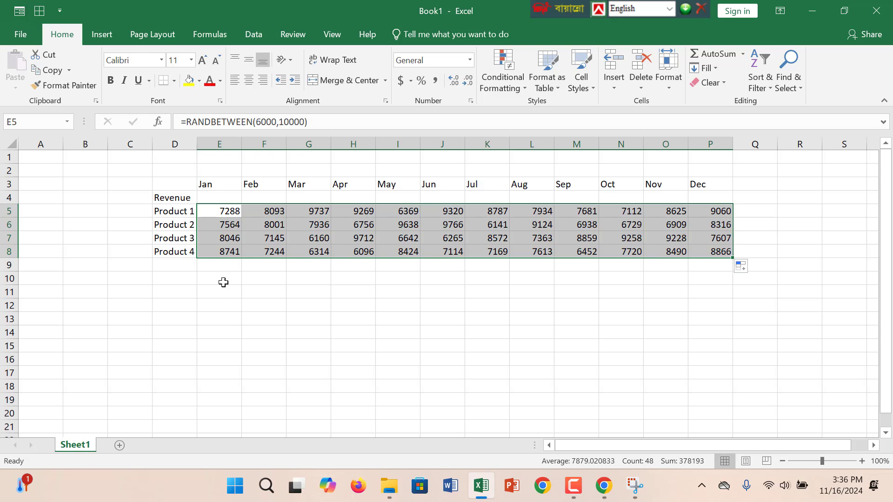
left_click_drag(212, 265, 727, 264)
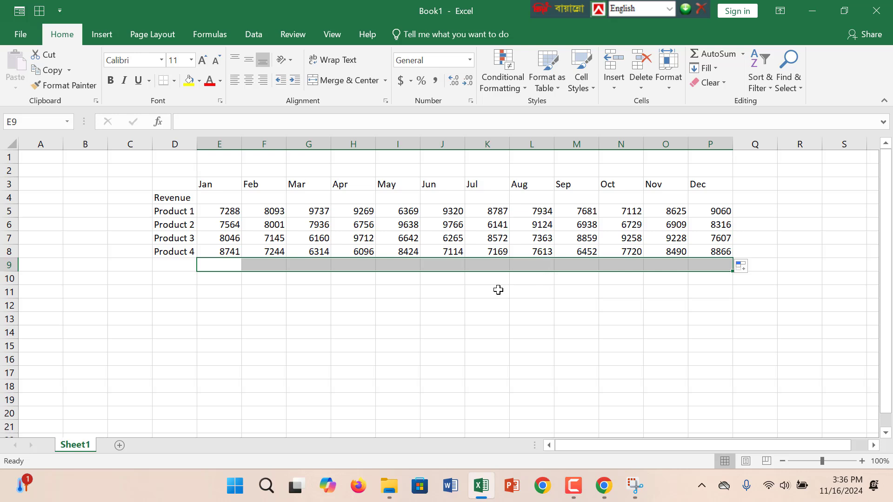
left_click(226, 265)
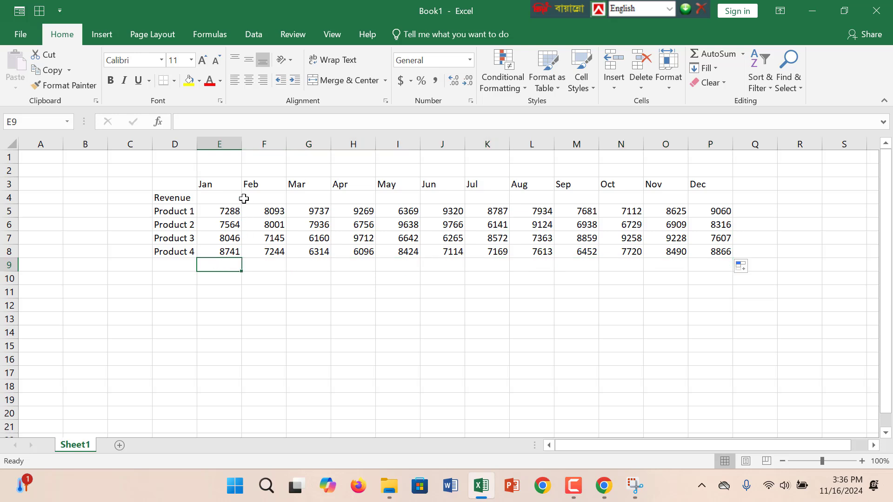
left_click(233, 212)
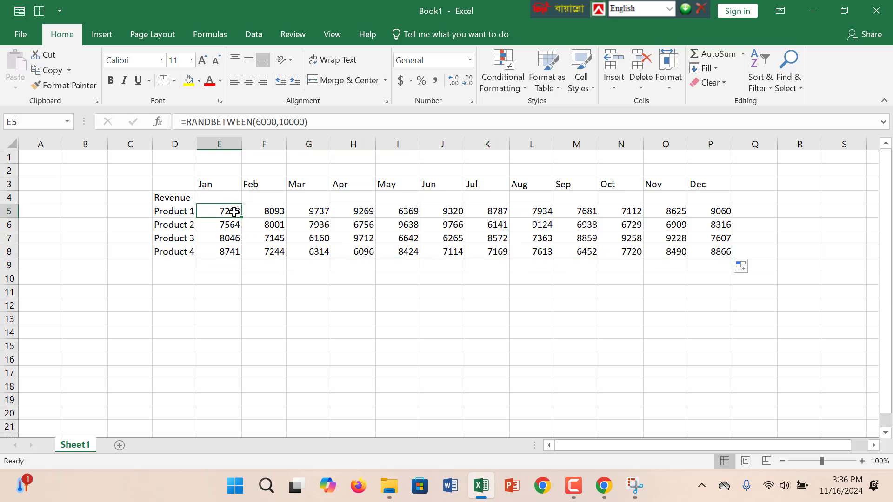
Extend the random-number formulas down to row 9 for all twelve months and widen column E.
left_click_drag(233, 213, 743, 231)
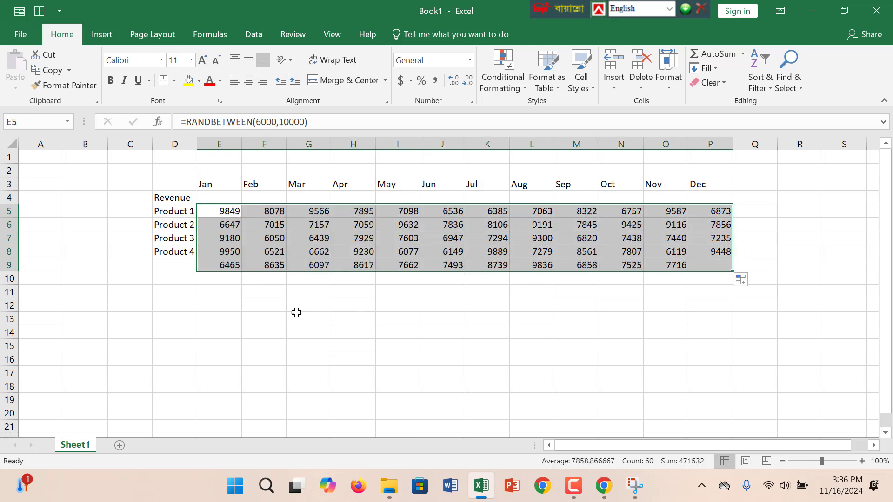
left_click_drag(240, 147, 274, 146)
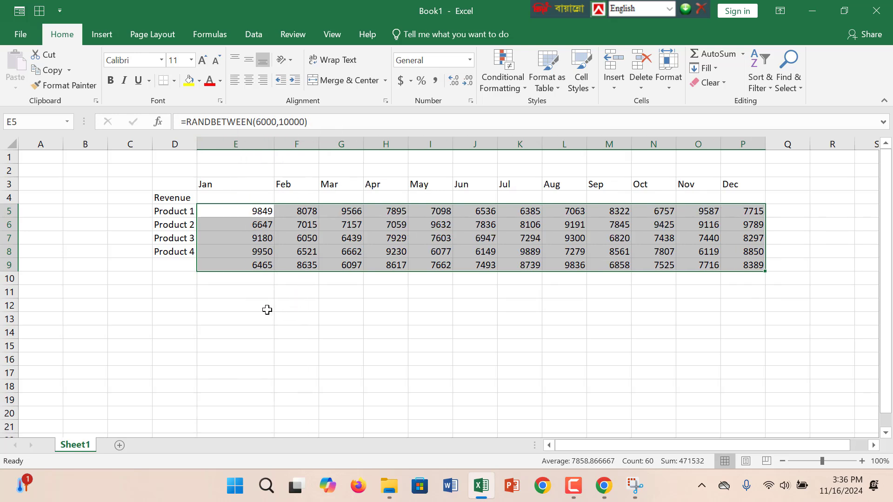
Enter the label Product 5 in cell D9, beneath Product 4.
left_click(178, 263)
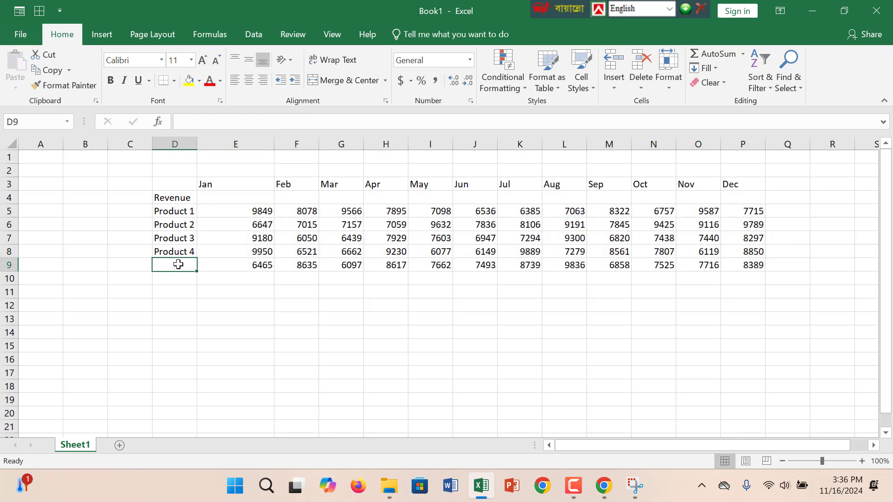
type("Pr")
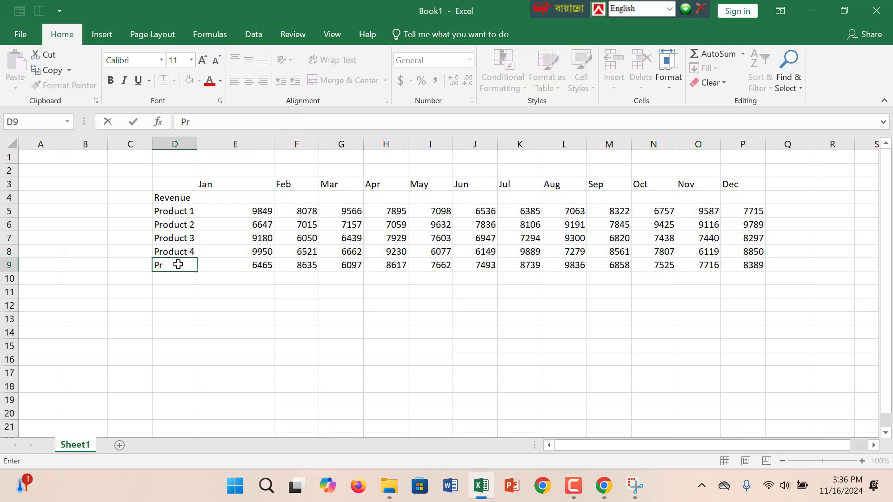
type("oduct 5")
left_click(139, 419)
left_click_drag(225, 282, 235, 292)
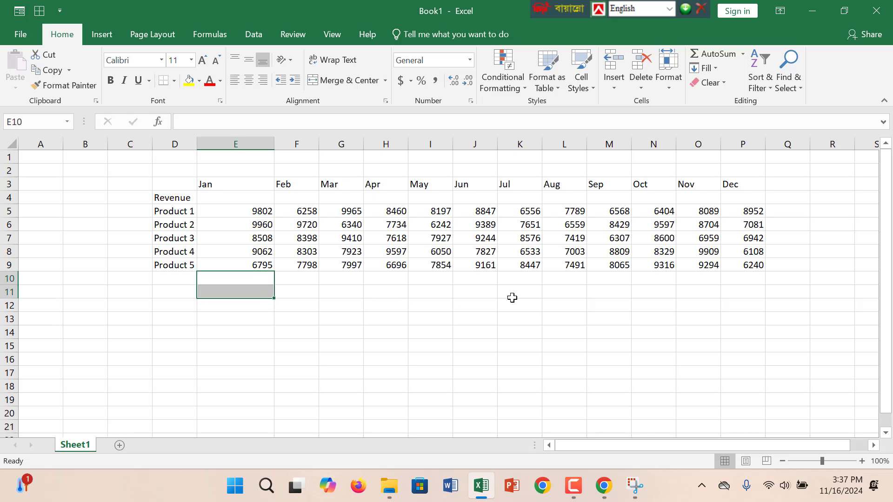
left_click(259, 266)
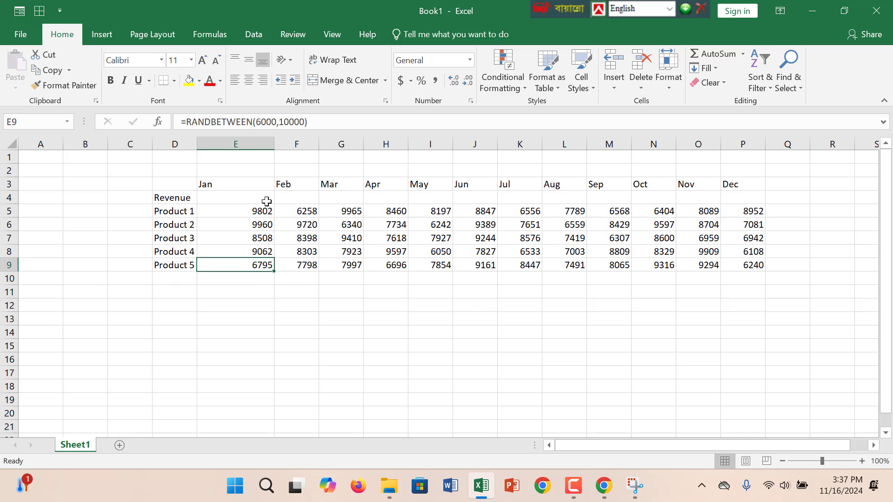
Shade the Jan and Feb heading cells, E3 and F3, with a light grey fill.
left_click(210, 184)
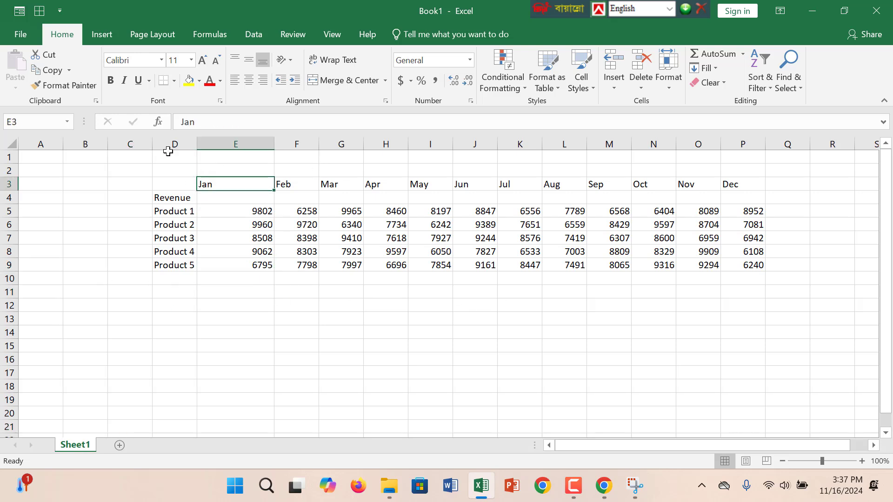
left_click(199, 81)
left_click(193, 130)
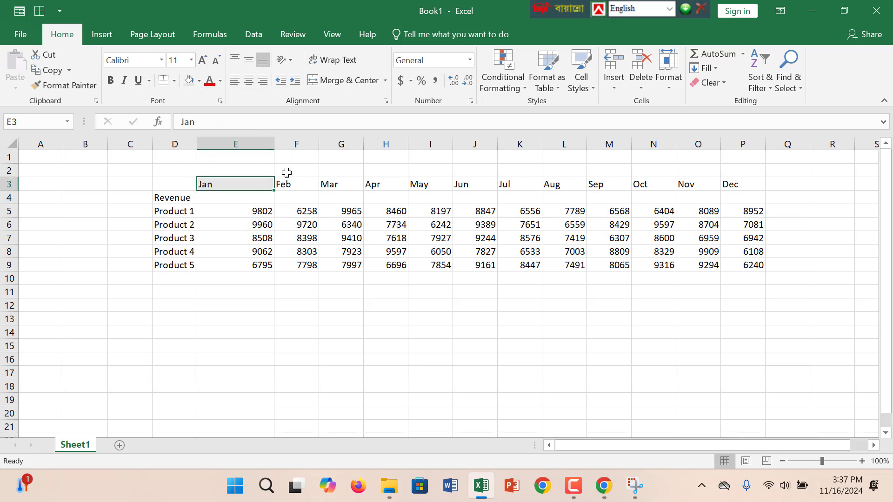
left_click(286, 184)
left_click(199, 81)
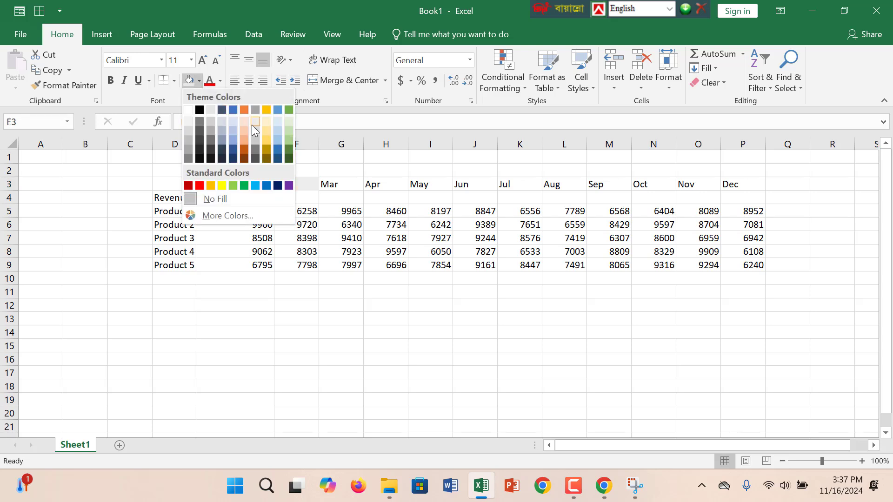
left_click(253, 124)
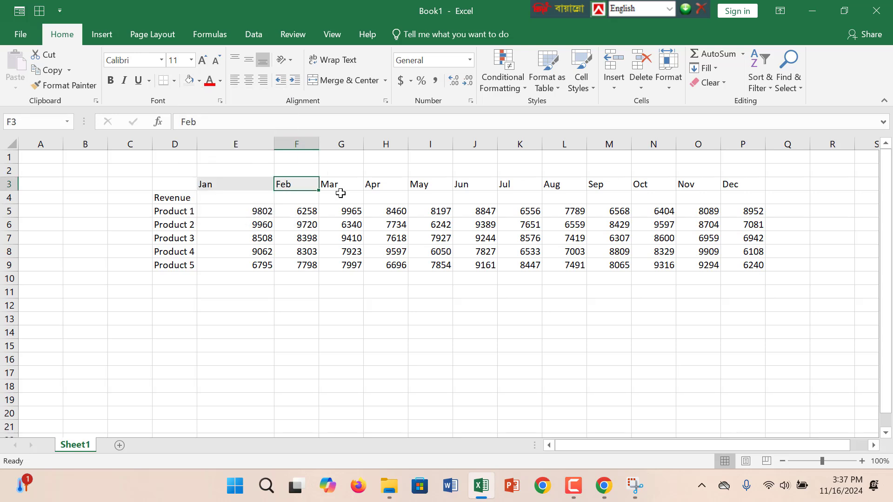
Change the Product 4 formula in E8 to =RANDBETWEEN(6500,10000) and fill it across the row through P8.
double_click(256, 254)
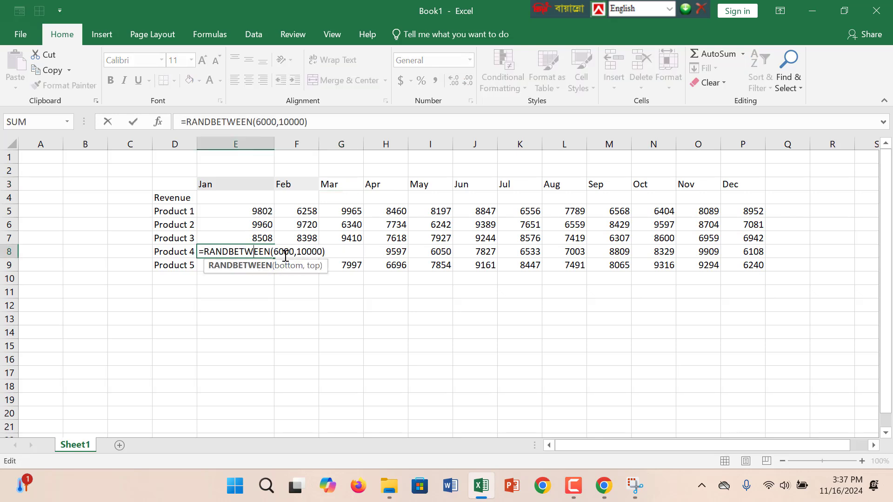
left_click(285, 254)
key("BackSpace")
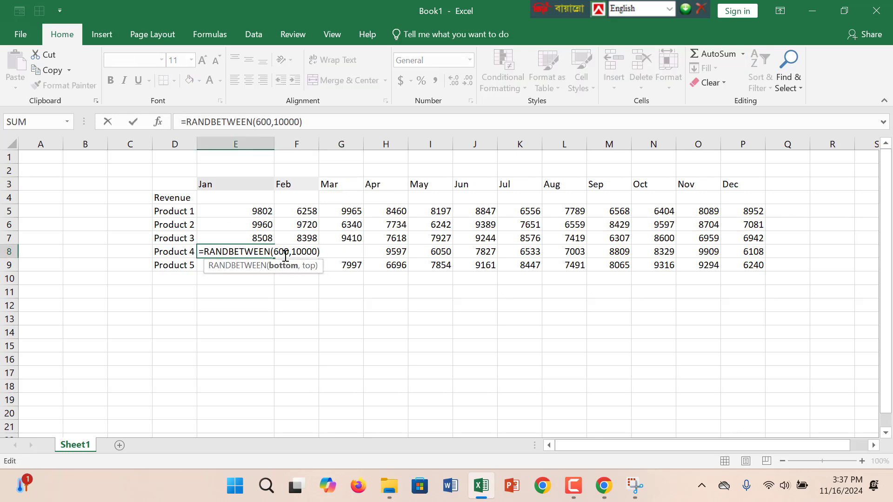
type("0")
left_click(321, 331)
left_click(258, 256)
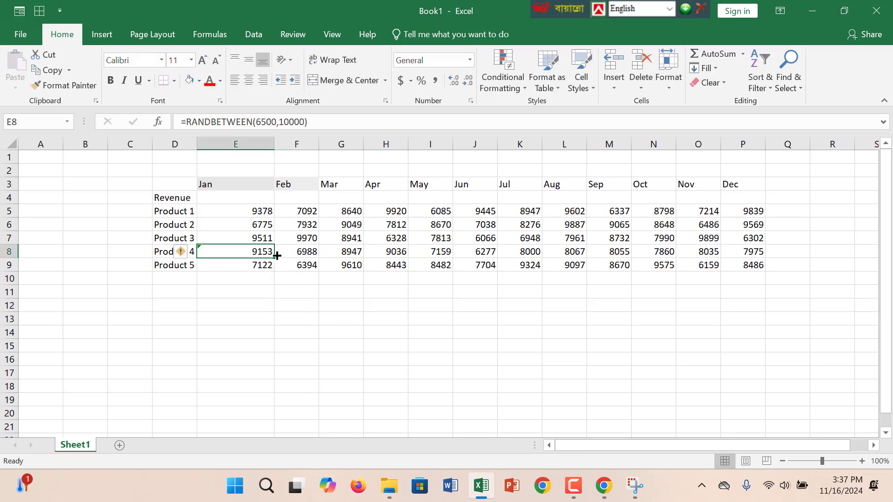
left_click_drag(273, 257, 759, 252)
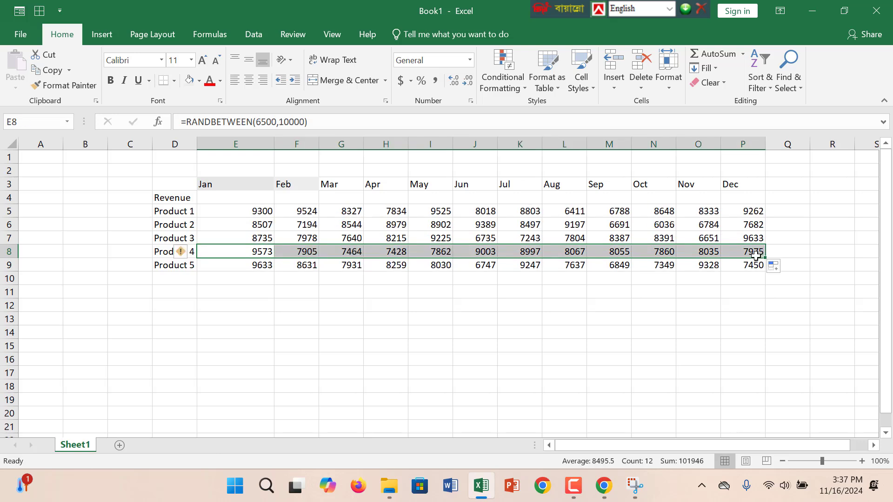
left_click(484, 367)
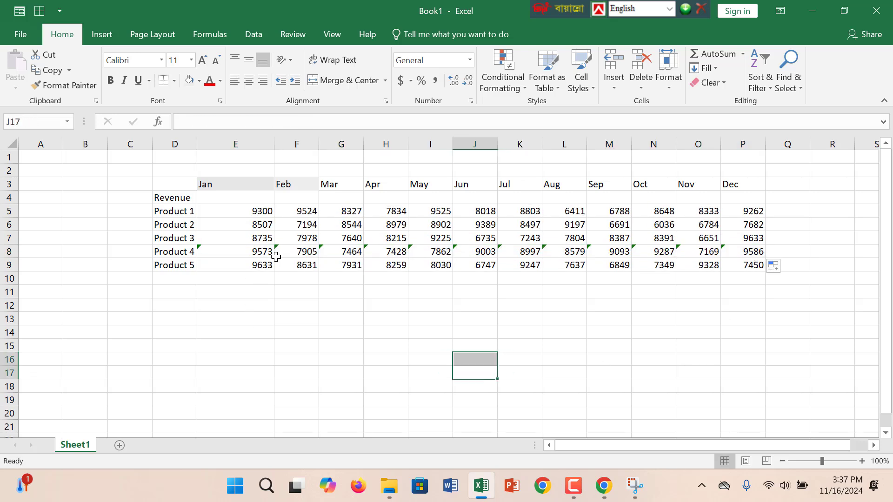
left_click(234, 255)
double_click(234, 254)
left_click_drag(233, 253, 384, 251)
left_click(336, 254)
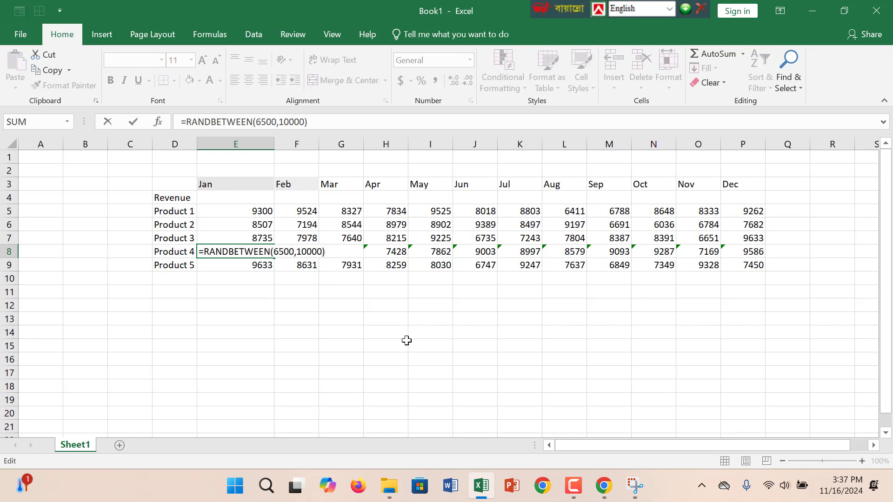
key("Return")
Ignore the inconsistent-formula error for the Product 4 cells E8 to P8.
left_click_drag(251, 249, 744, 251)
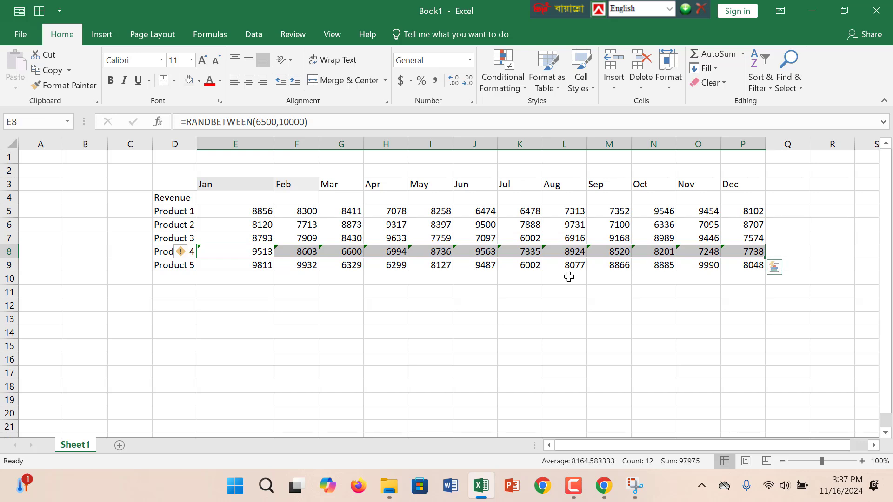
left_click(191, 252)
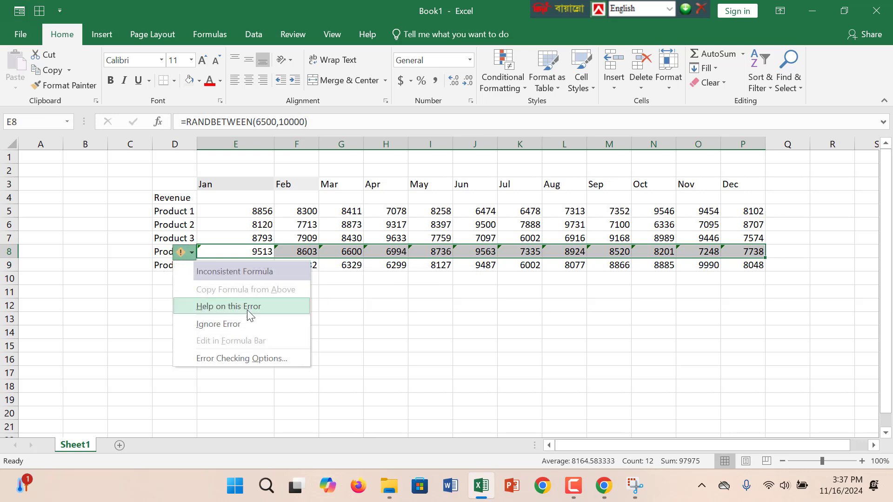
left_click(247, 326)
left_click(331, 329)
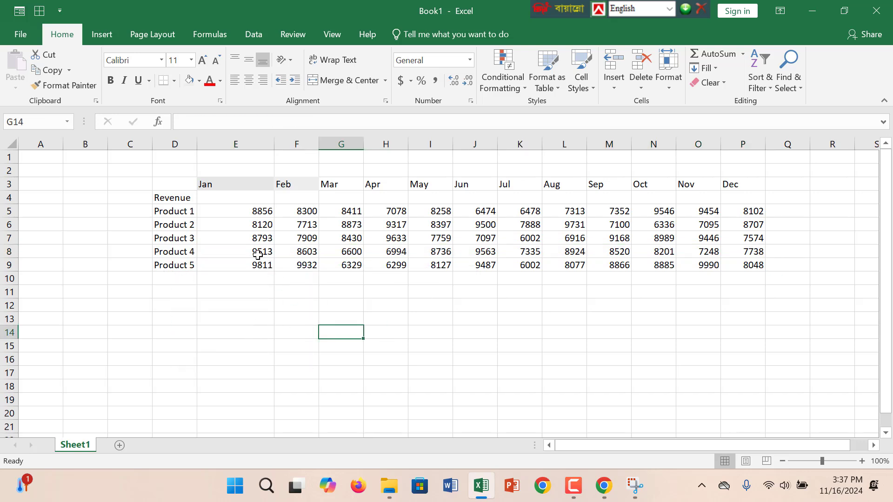
left_click(257, 254)
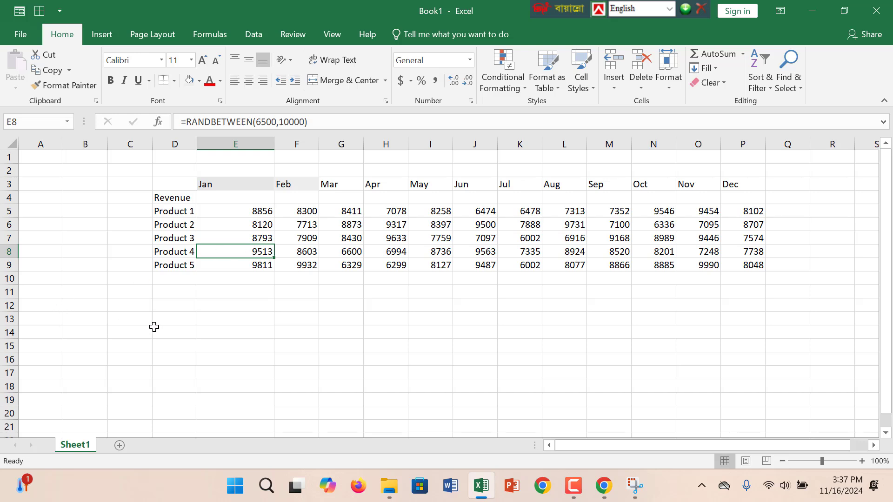
Enter the section label Expense in cell D11 and the row label Product in D12.
left_click(180, 292)
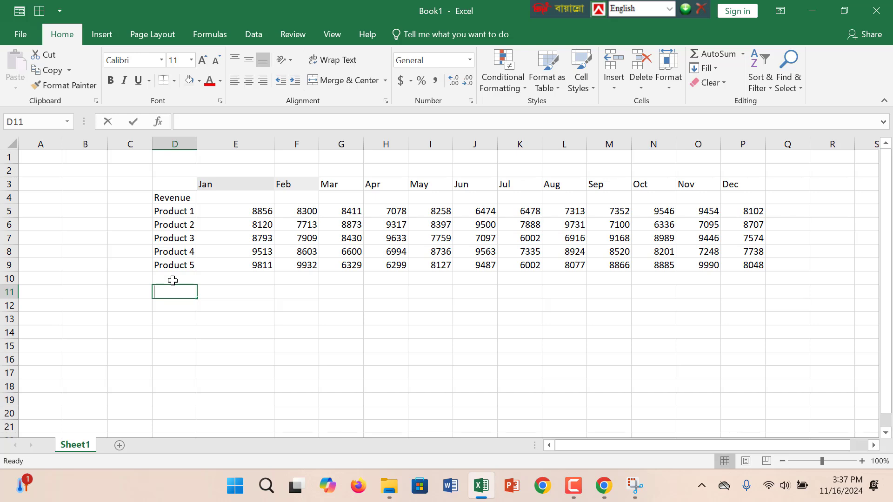
type("Expense")
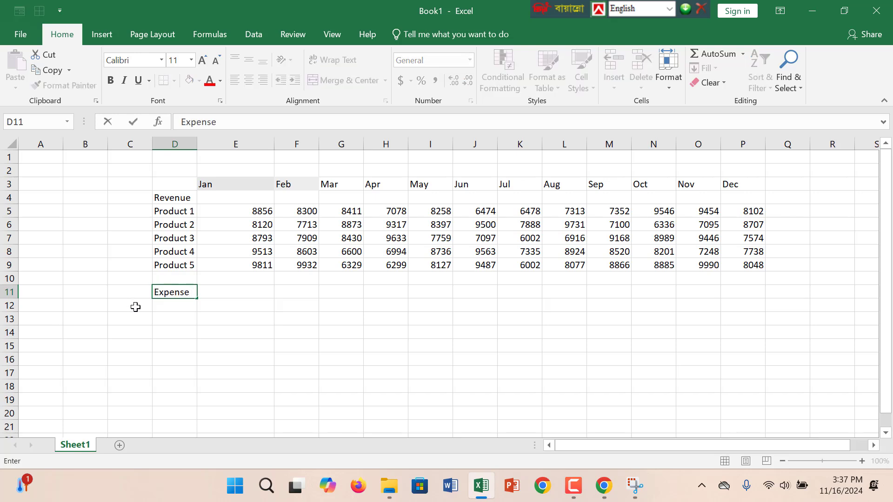
left_click(180, 308)
type("P")
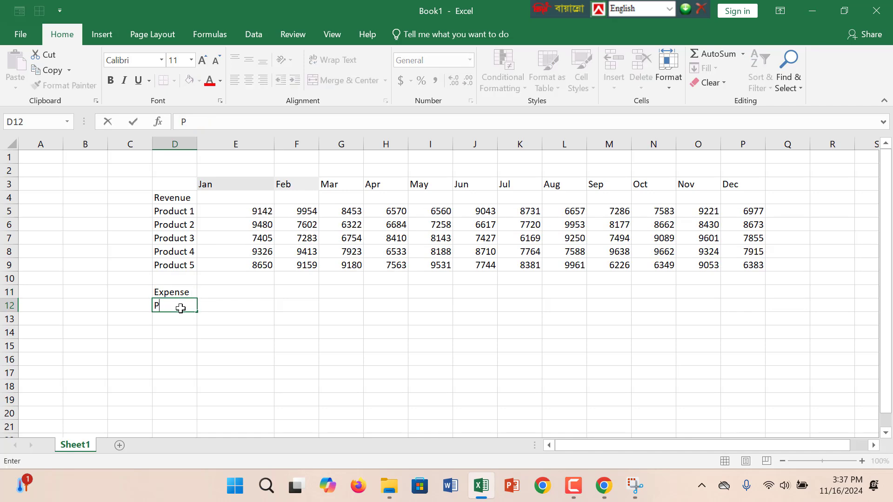
type("roduct")
key("Tab")
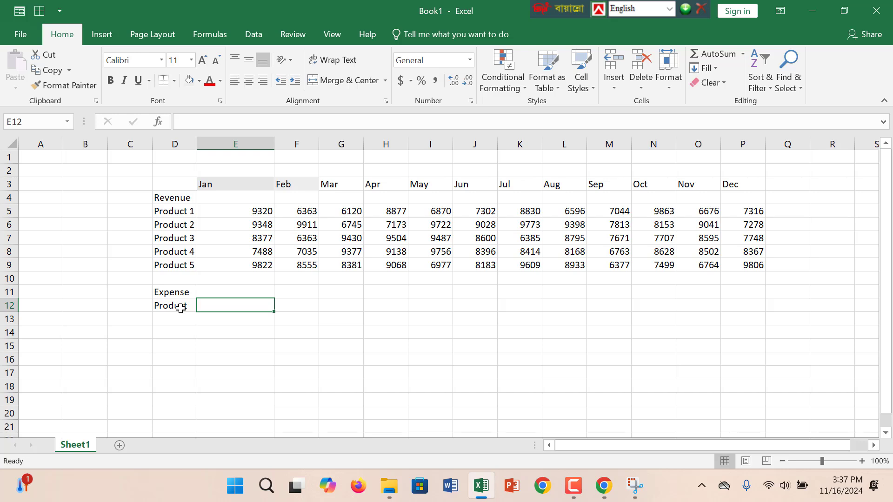
type("=")
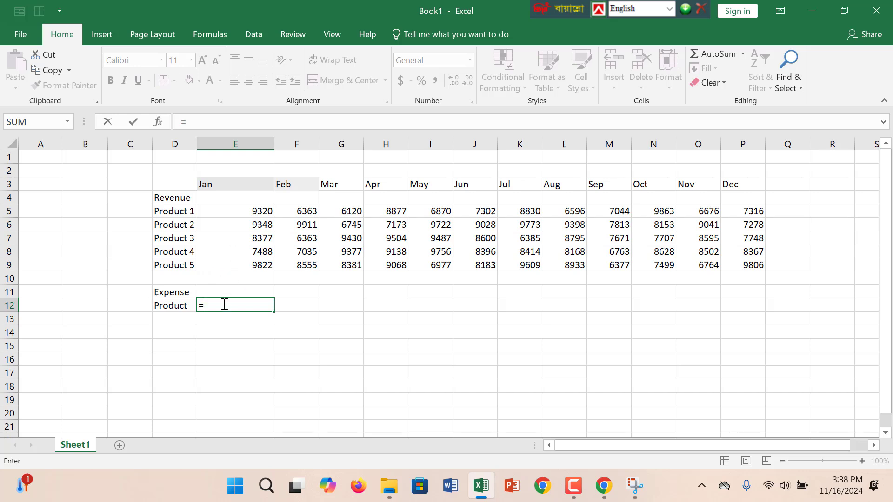
key("Escape")
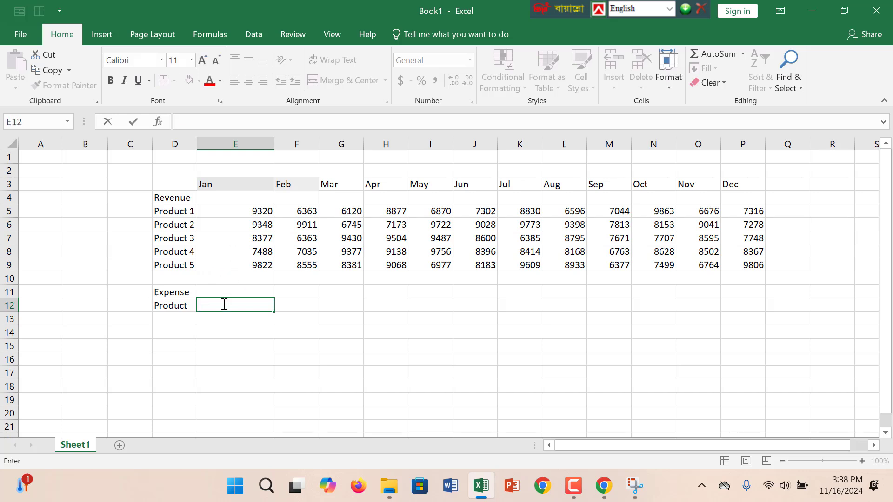
double_click(241, 210)
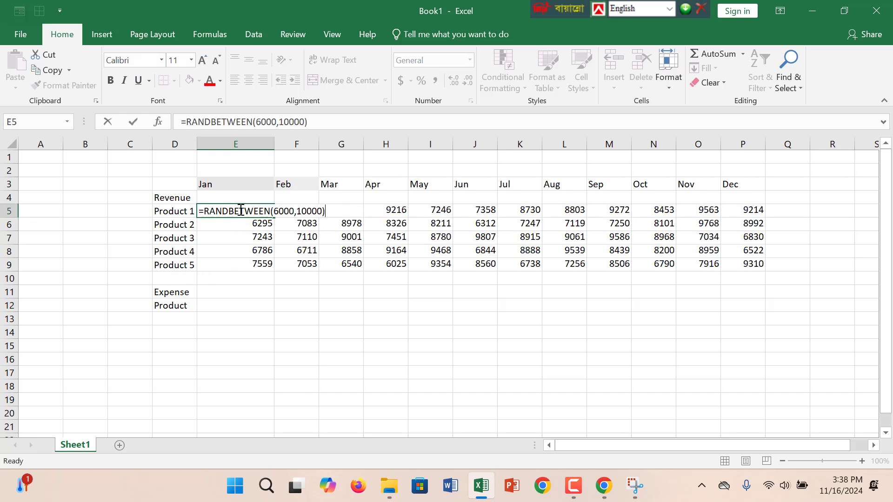
left_click(217, 306)
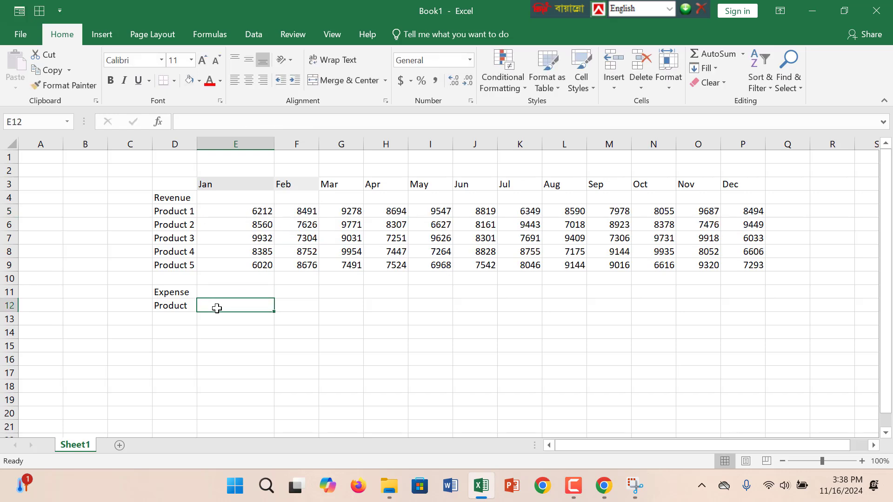
Try to enter the formula =RANDBETWEEN((5000,9000) in the Jan expense cell E12.
type("=Ra")
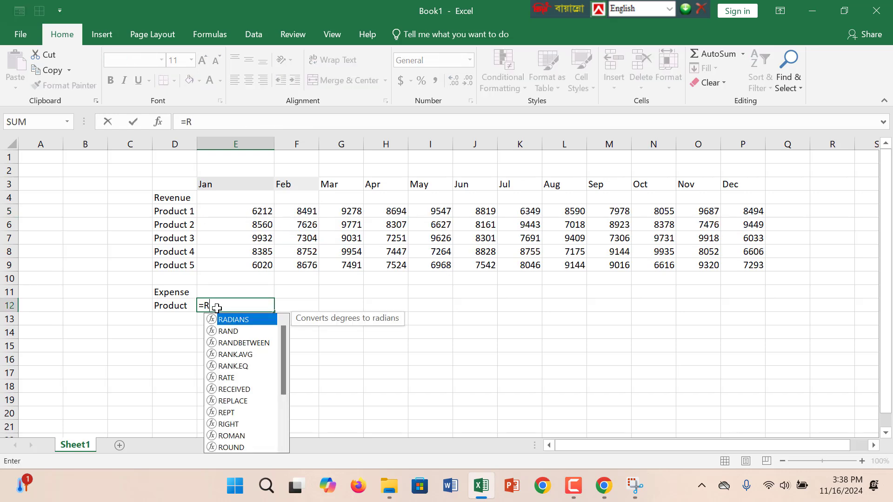
left_click(255, 344)
double_click(254, 344)
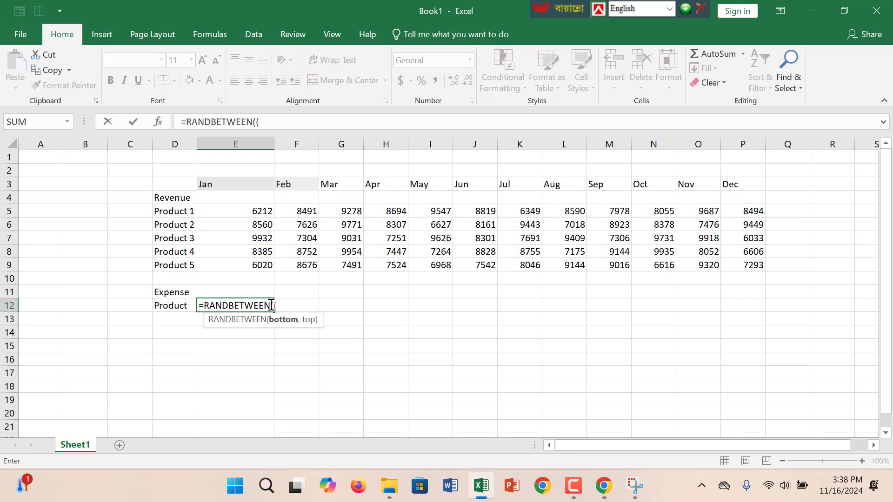
type("(5000,9000")
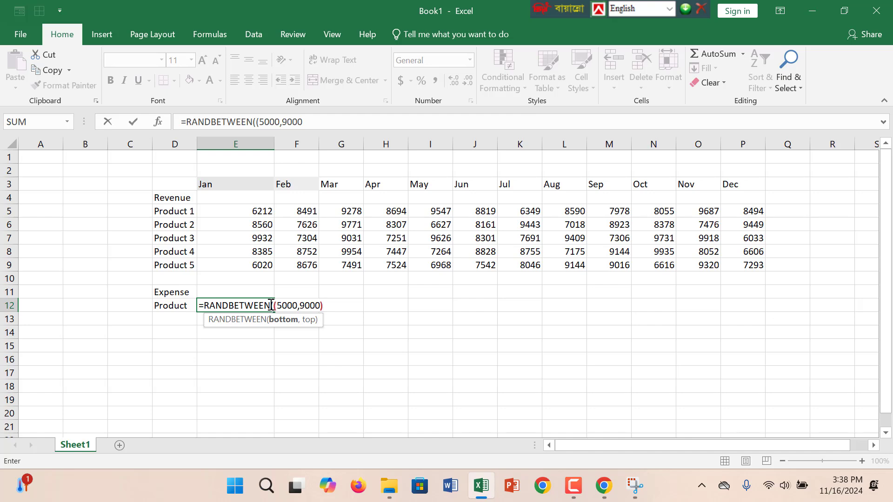
type(")")
key("Return")
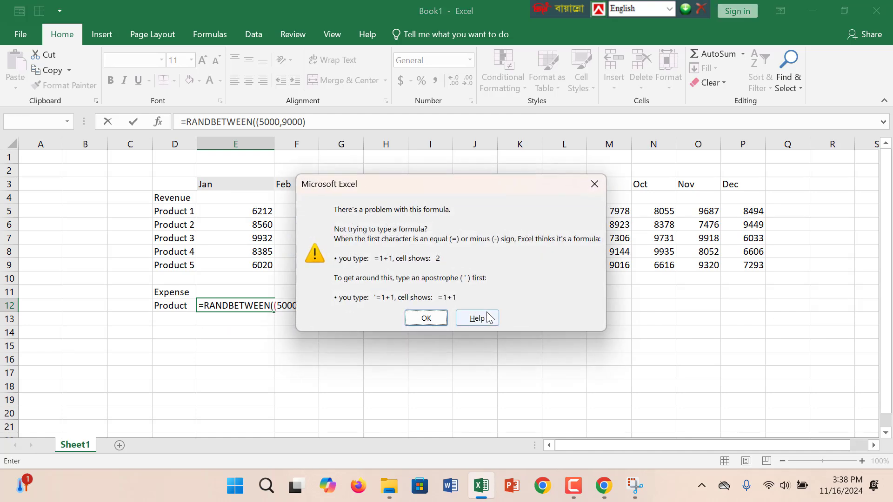
left_click(594, 184)
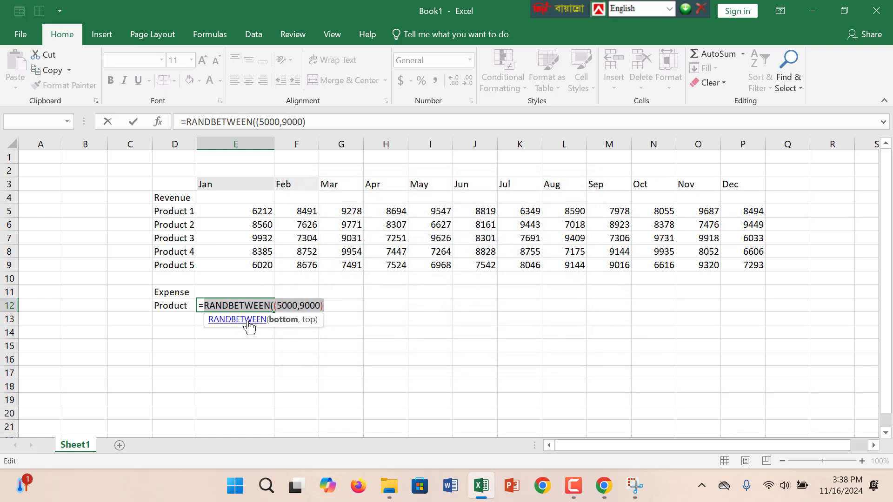
Remove the arguments and parentheses from the RANDBETWEEN formula in E12.
left_click(248, 320)
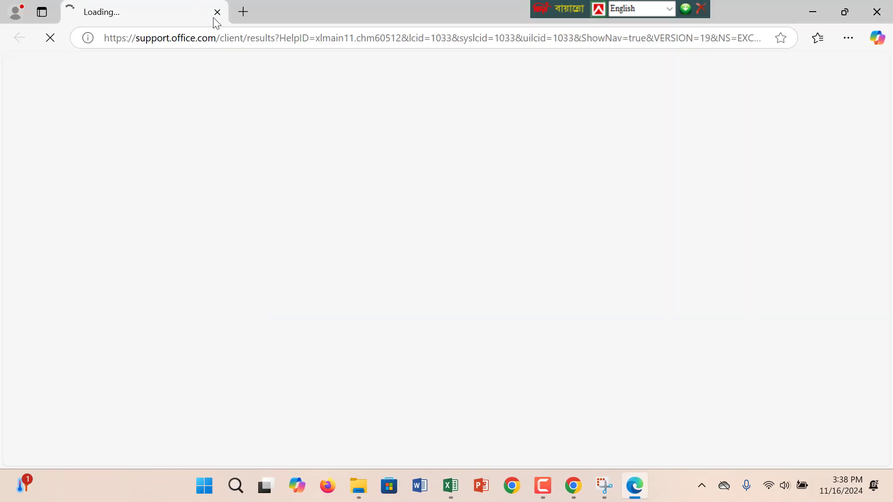
left_click(217, 12)
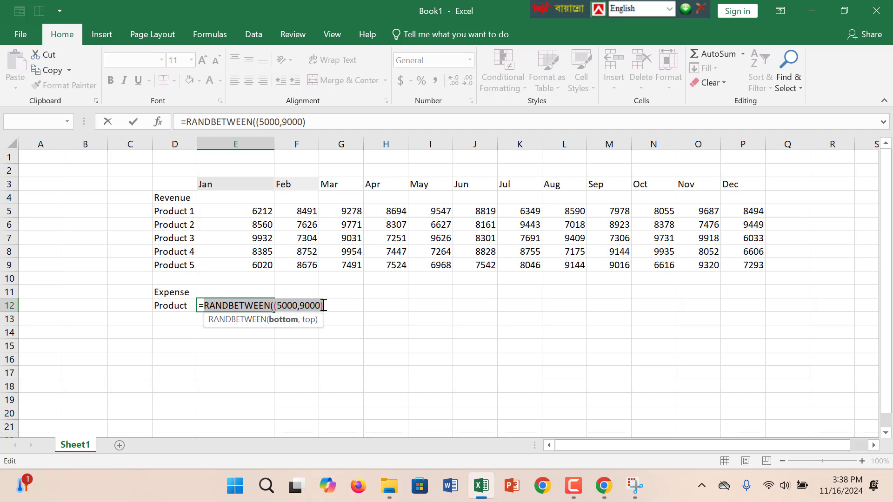
left_click(324, 307)
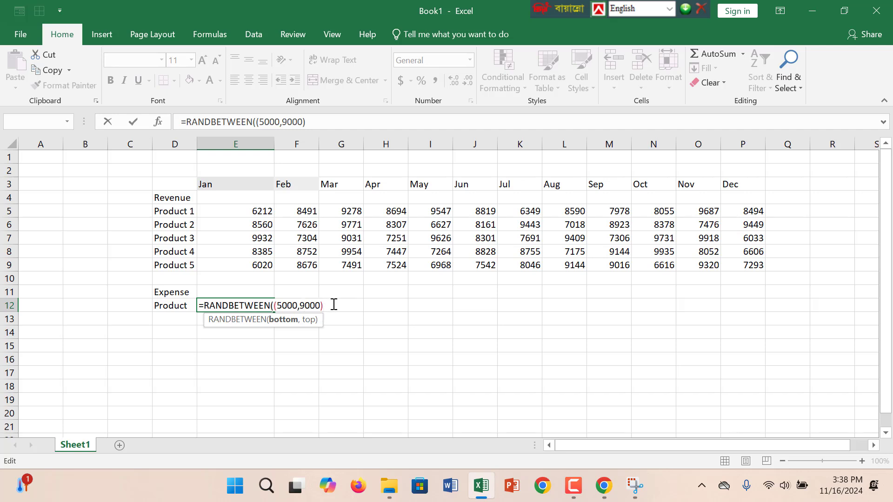
left_click_drag(334, 304, 263, 300)
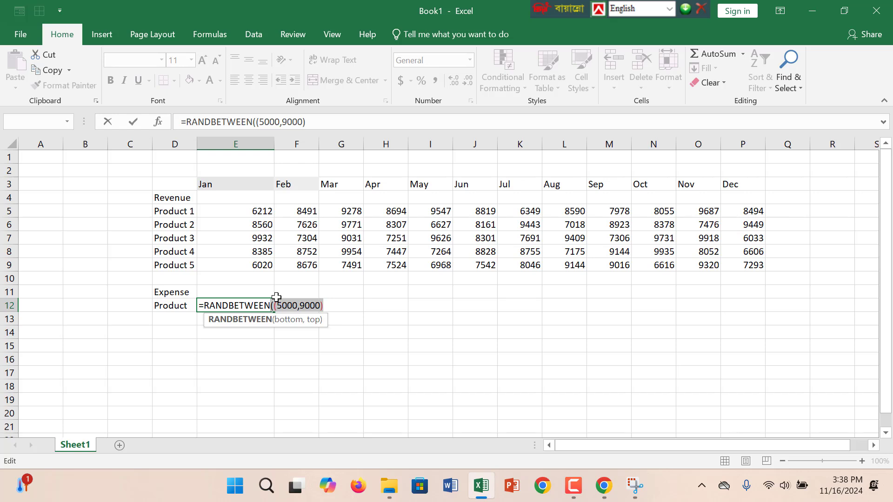
key("BackSpace")
key("BackSpace")
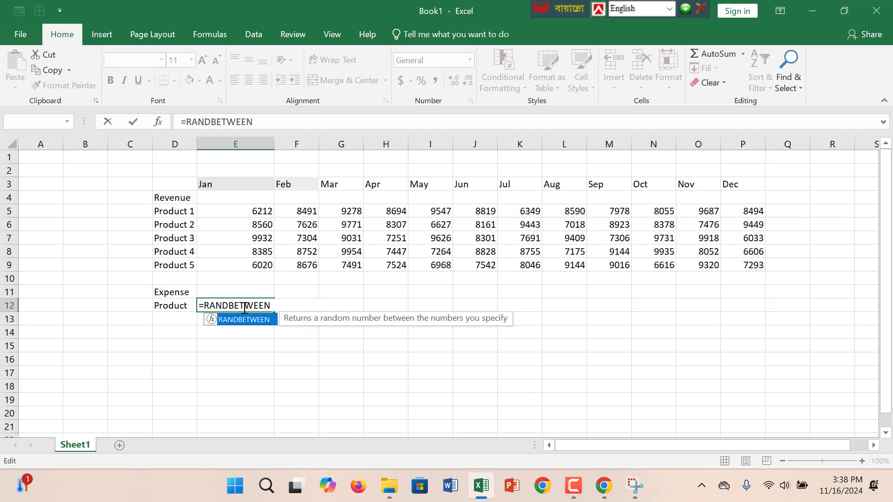
Try the formula =RANDBETWEEN(6000.10000) in E12 and clear the entry.
double_click(269, 320)
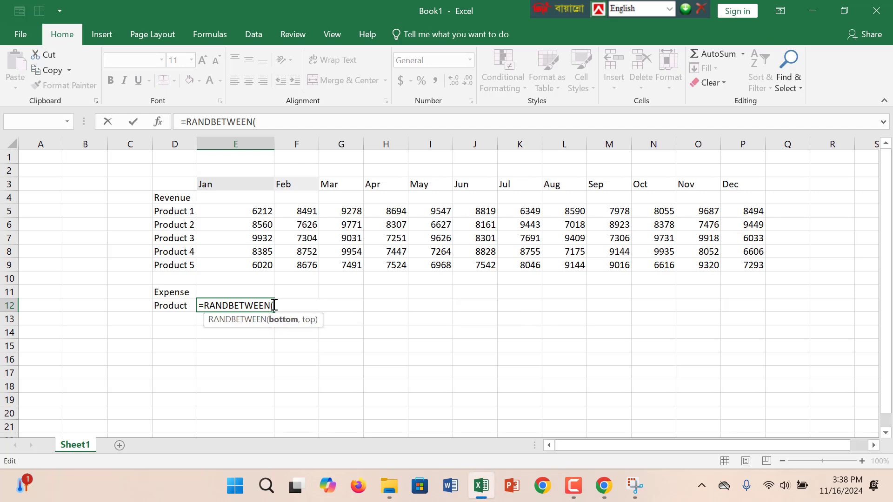
type("6000.1000")
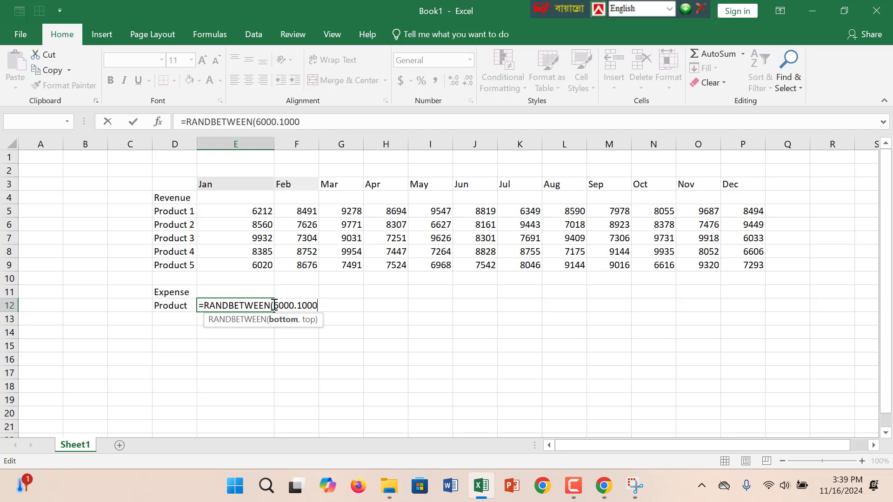
type("0)")
key("Return")
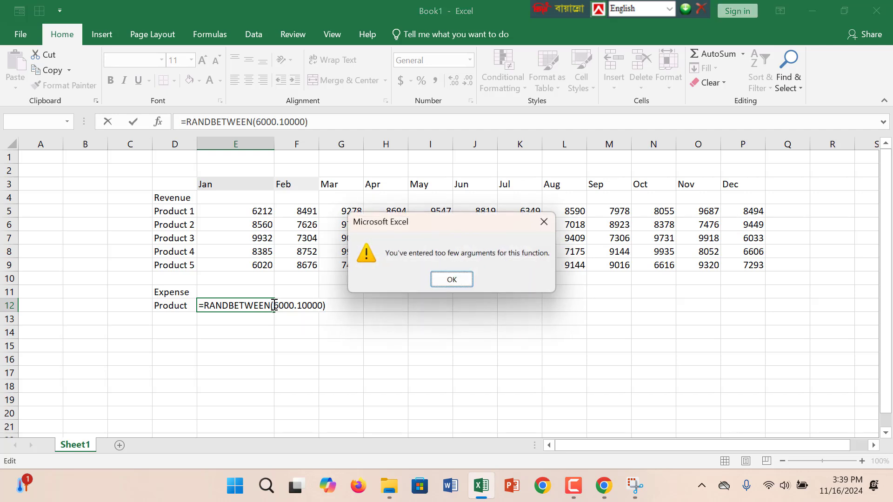
left_click(538, 231)
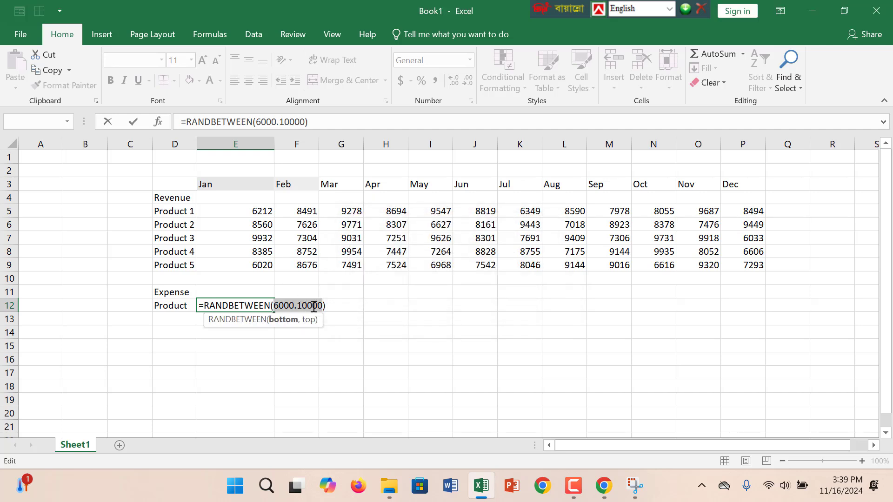
left_click_drag(327, 306, 206, 316)
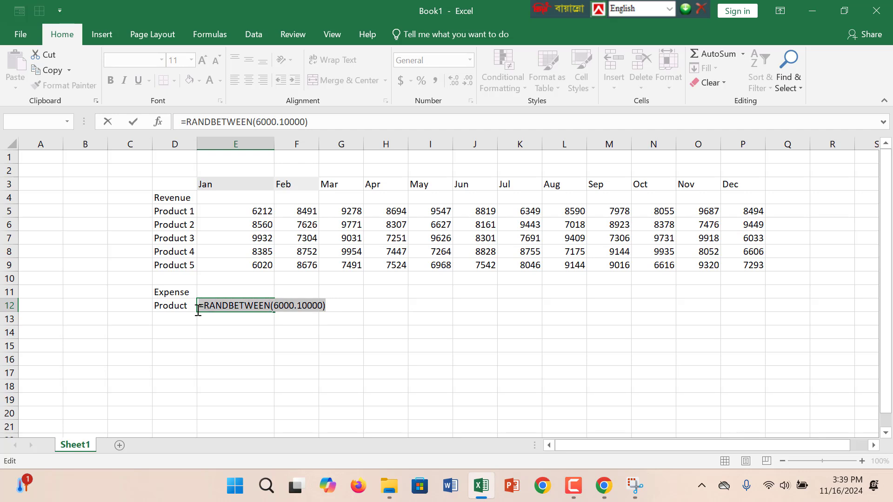
key("BackSpace")
key("BackSpace")
Try to copy the Product 1 Jan revenue formula from E5 into the expense cell E12.
left_click(253, 213)
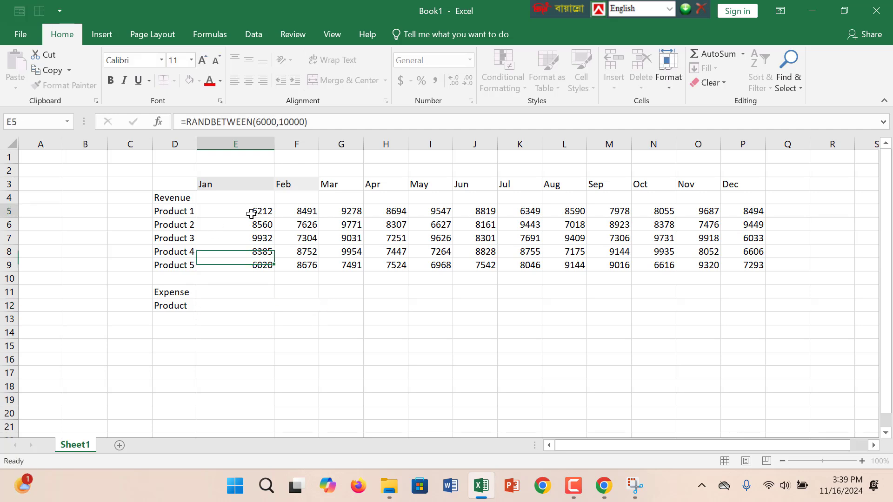
left_click_drag(326, 125, 183, 119)
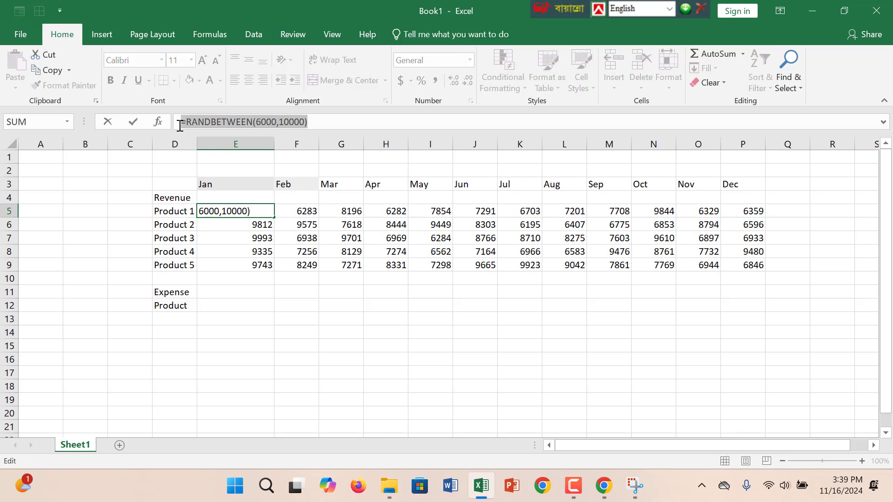
key("ctrl+c")
type("=")
left_click(235, 305)
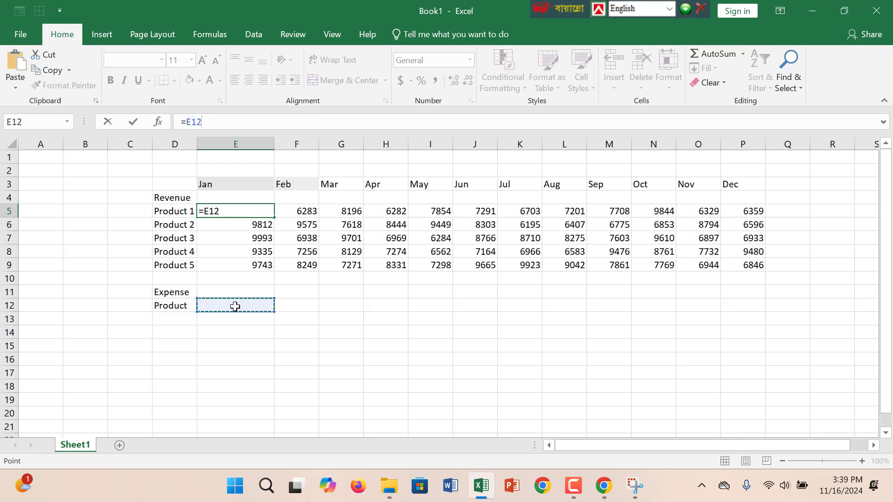
key("ctrl+v")
left_click(234, 305)
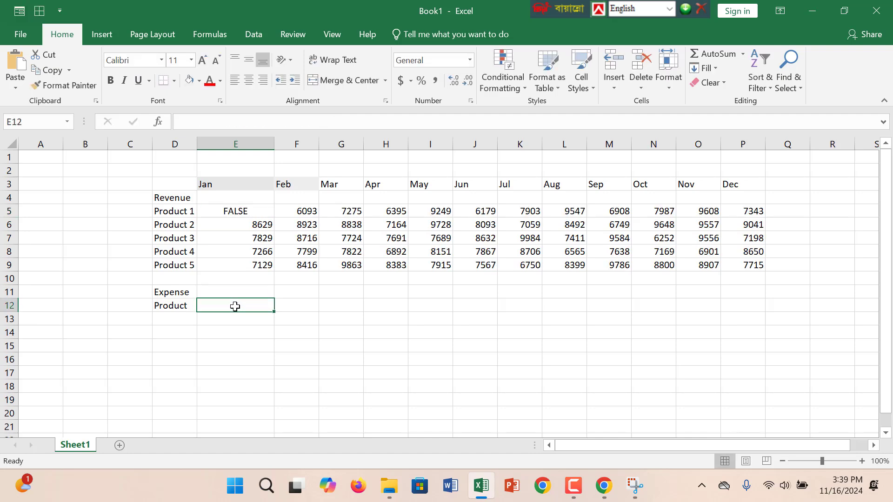
double_click(235, 306)
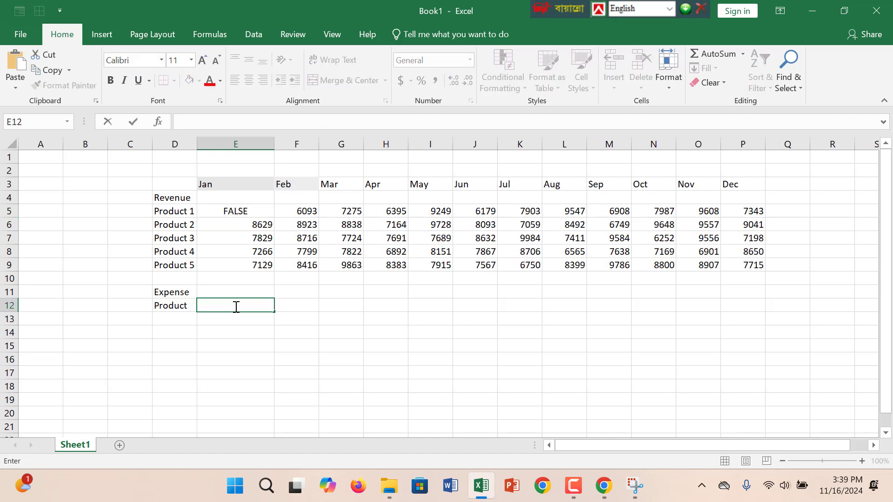
key("Return")
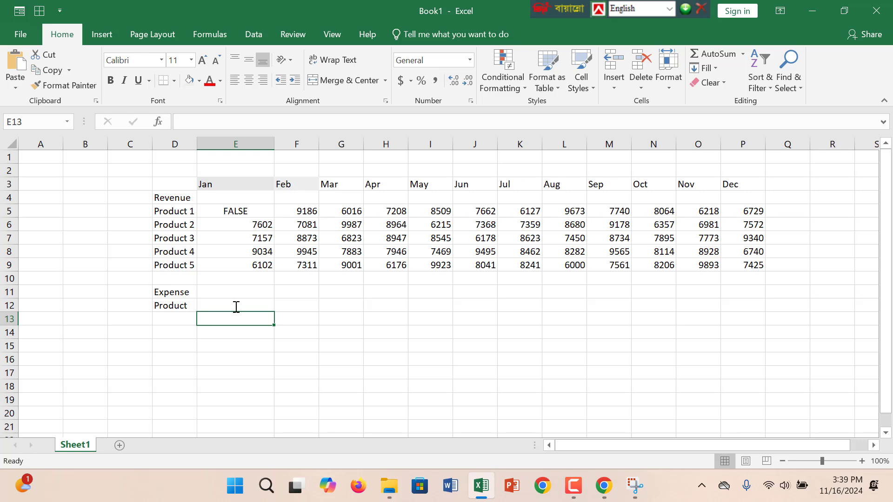
Inspect the altered formula in E5 and undo its accidental change.
left_click(254, 212)
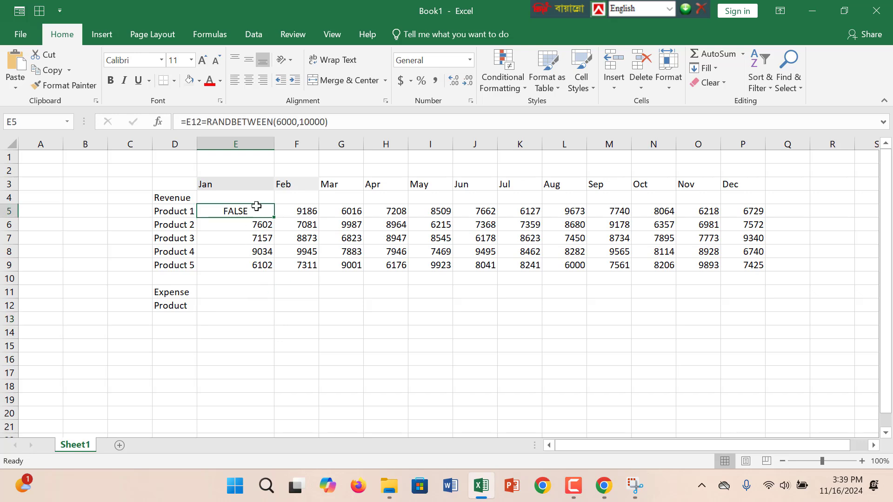
double_click(255, 210)
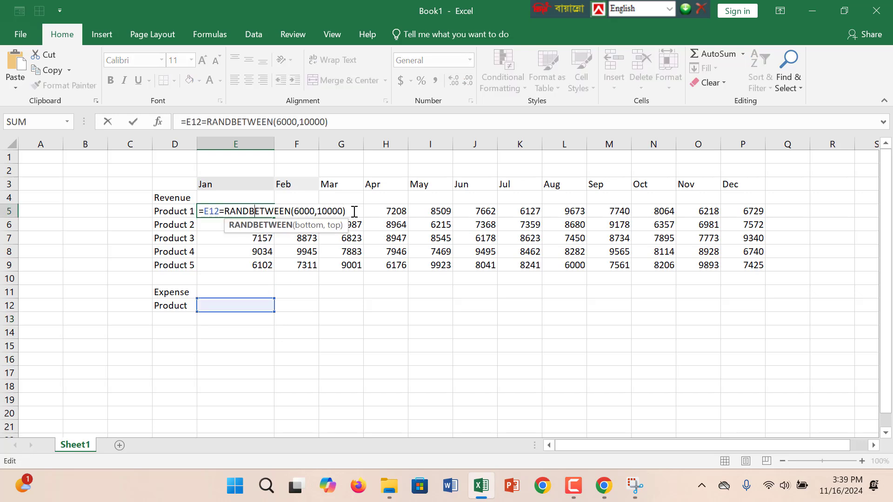
key("Return")
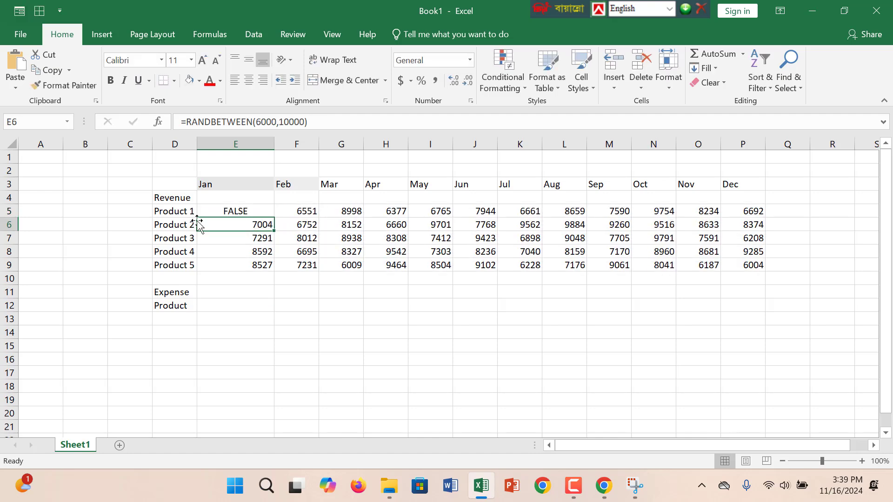
key("ctrl+z")
key("ctrl+z")
key("ctrl+z")
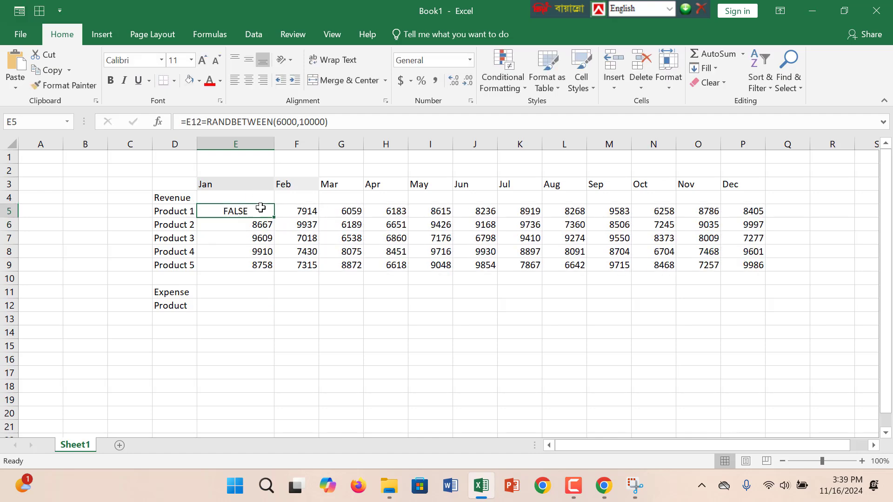
left_click(244, 294)
left_click(227, 308)
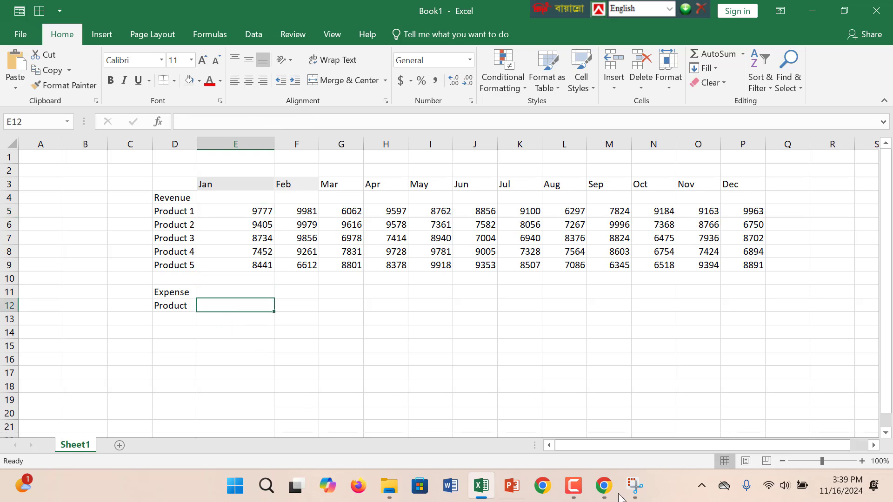
left_click(567, 498)
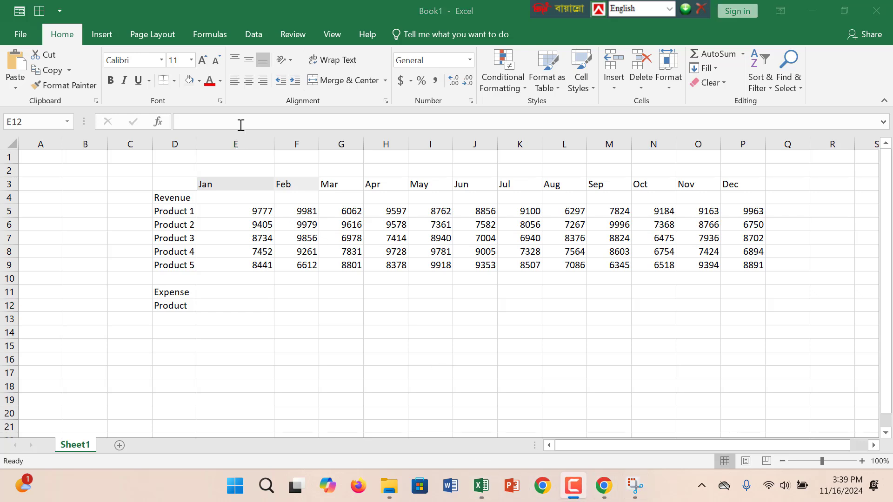
left_click(217, 310)
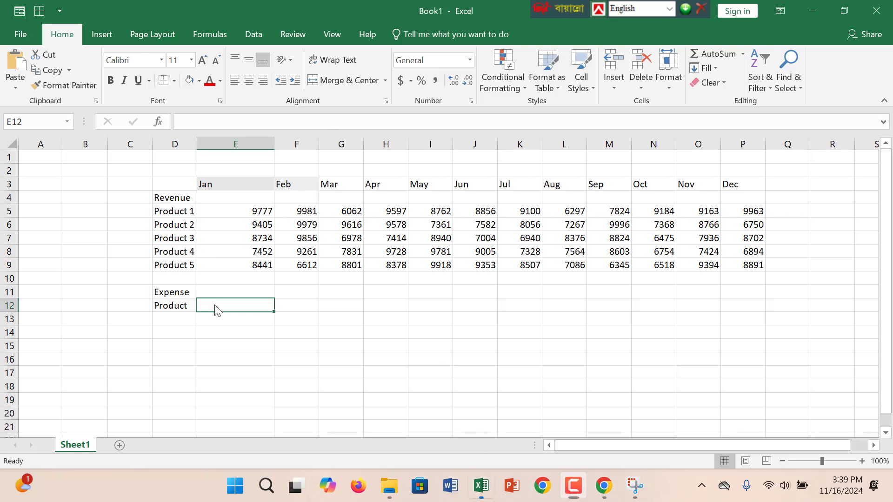
Complete the label in D12 as Product 1 and copy the labels Product 1 to Product 5 from D5:D9 into D12:D16.
double_click(191, 306)
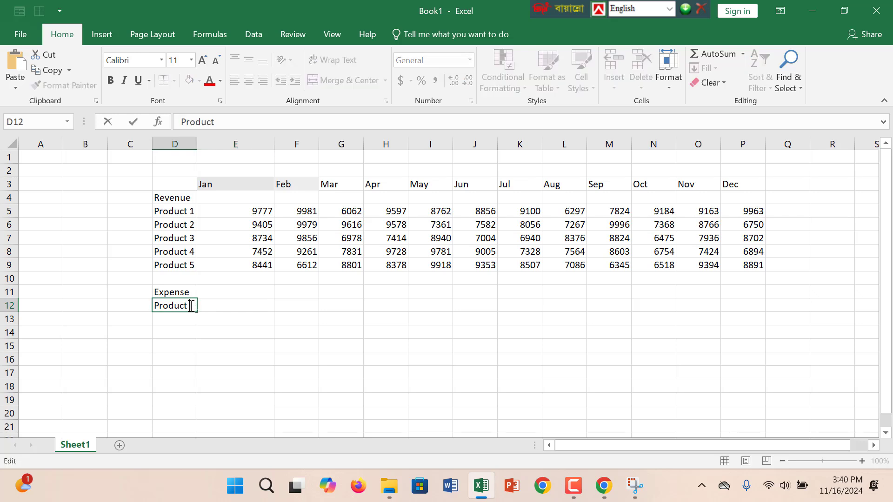
type("1")
left_click_drag(174, 212, 180, 264)
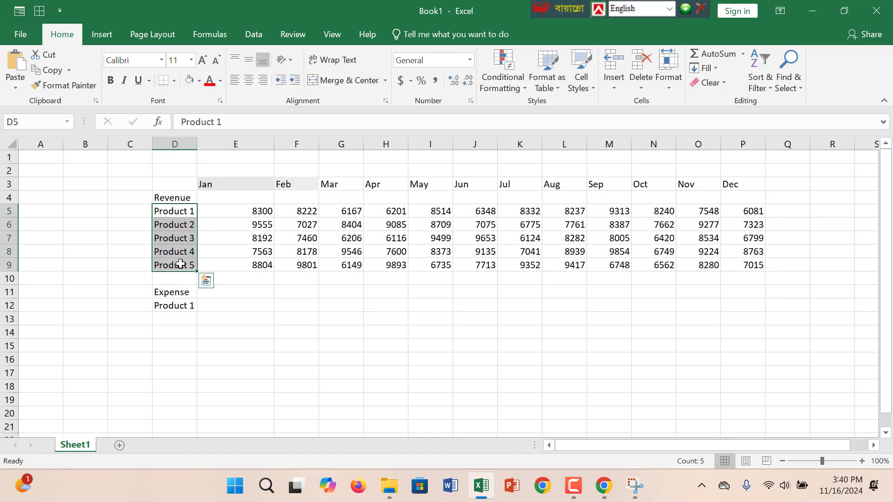
key("ctrl+c")
left_click(175, 306)
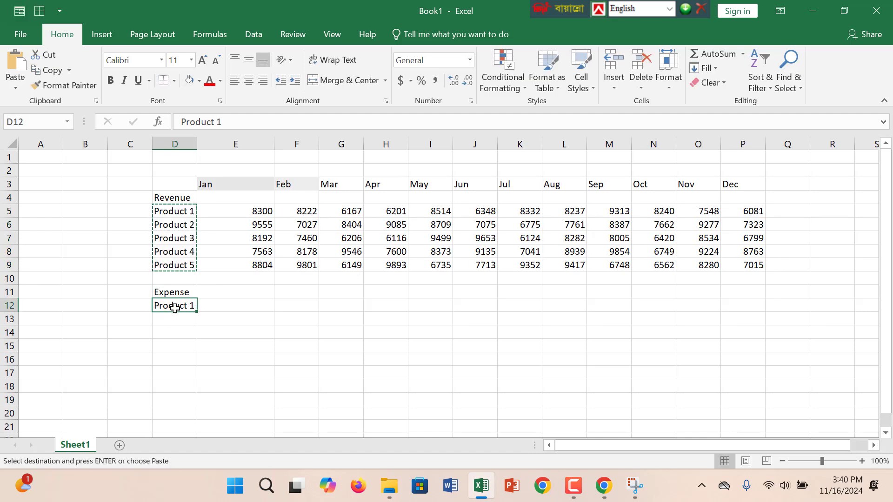
key("ctrl+v")
left_click(226, 305)
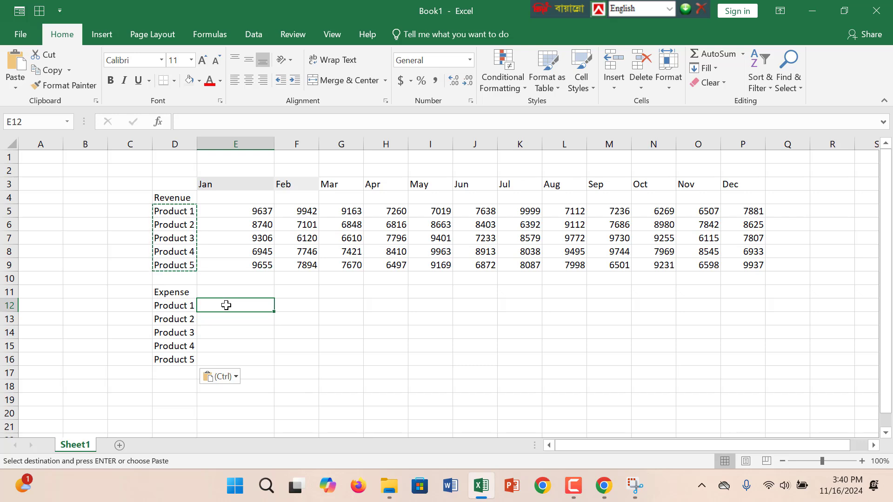
type("=")
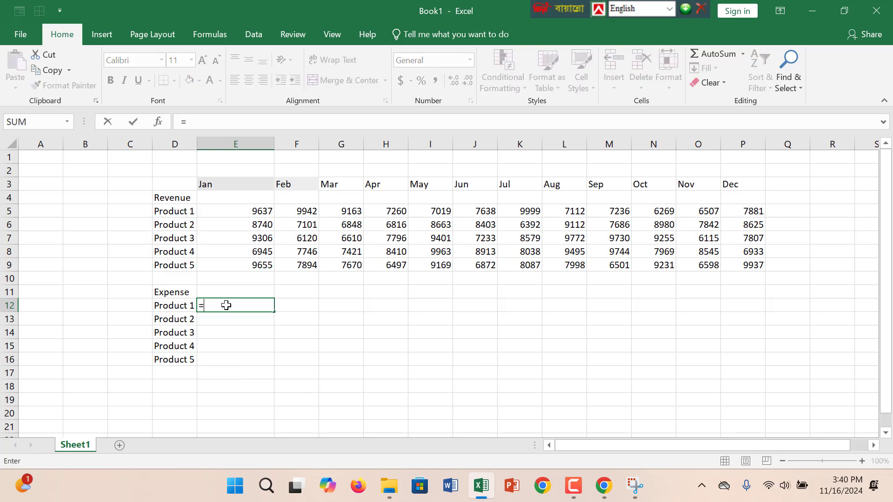
type("B")
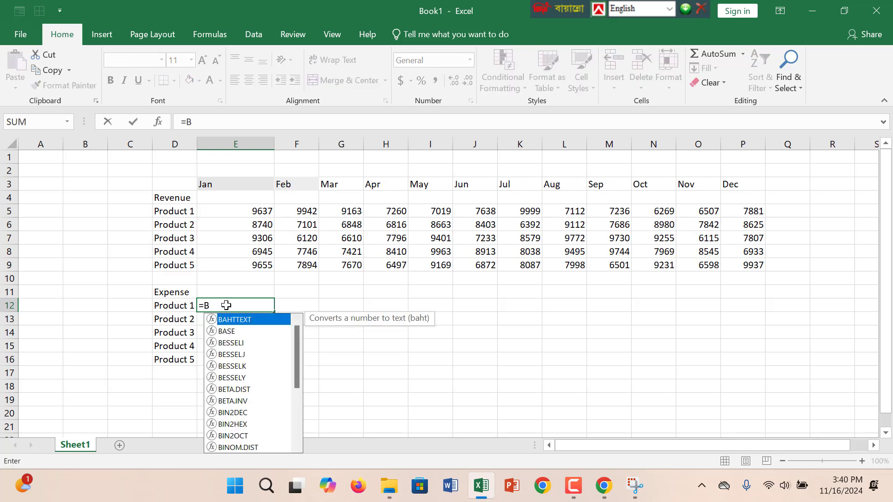
type("en")
key("BackSpace")
key("BackSpace")
key("BackSpace")
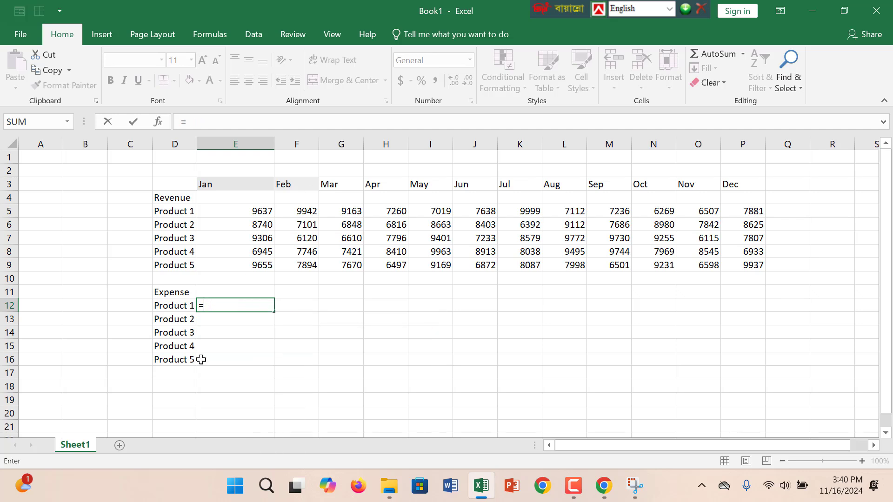
key("Escape")
Check the RANDBETWEEN formula in E5 and try =RANDBETWEEN(2000,50) as the Product 1 Jan expense in E12.
double_click(242, 210)
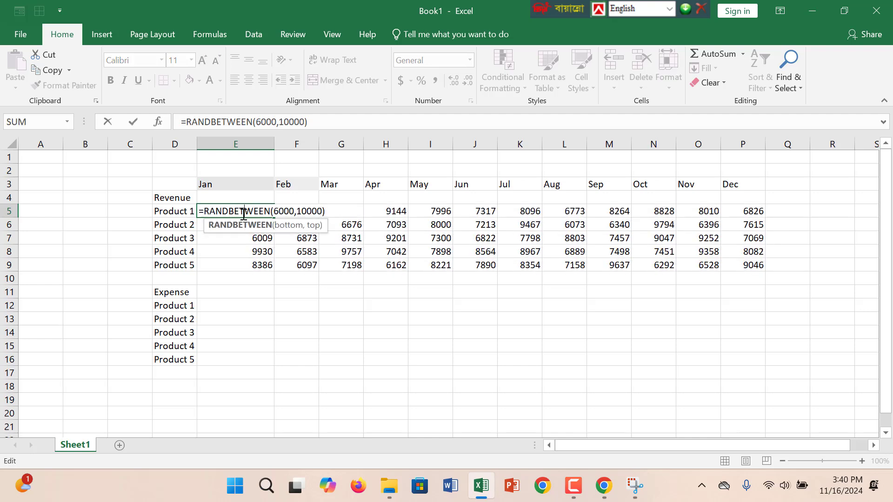
left_click(226, 309)
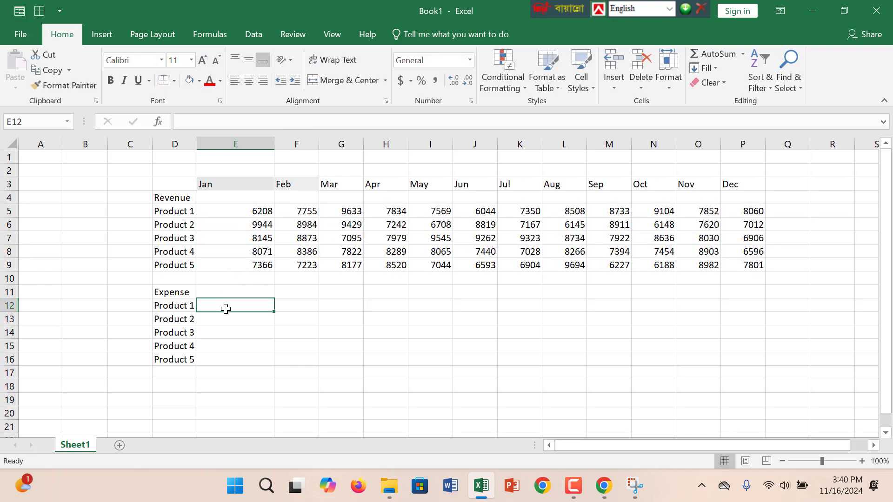
type("=Rand")
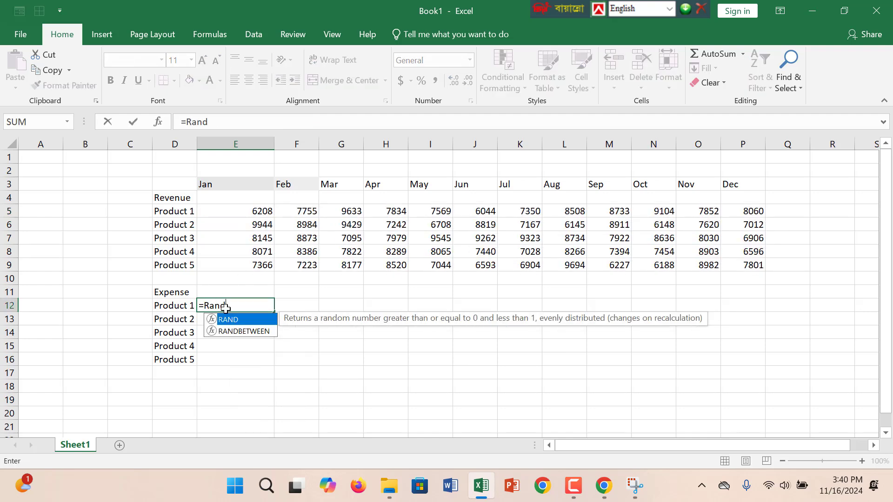
double_click(269, 332)
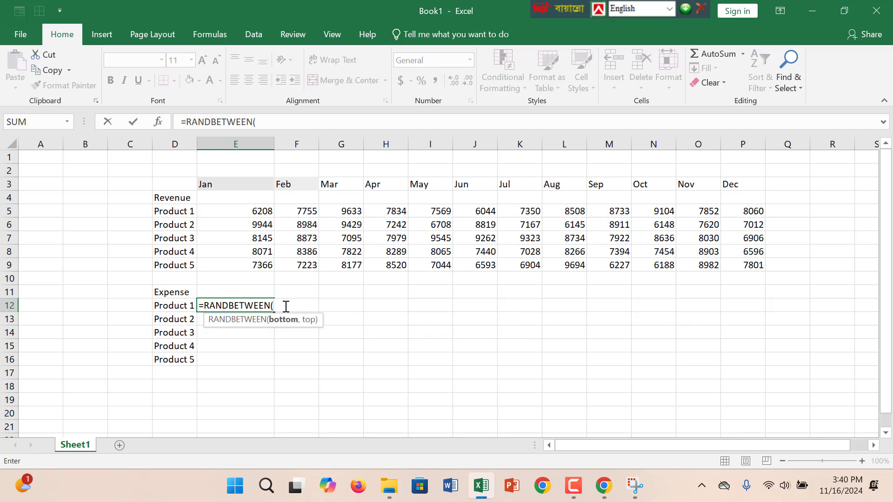
type("2000,")
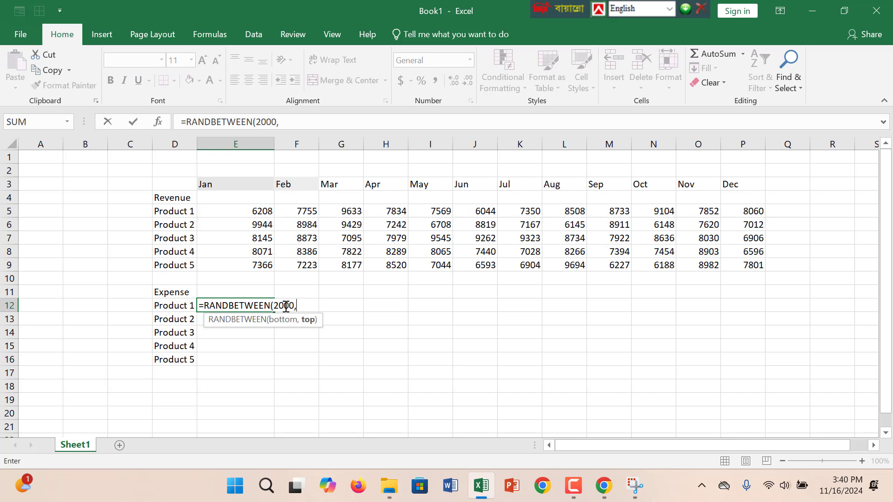
type("50)")
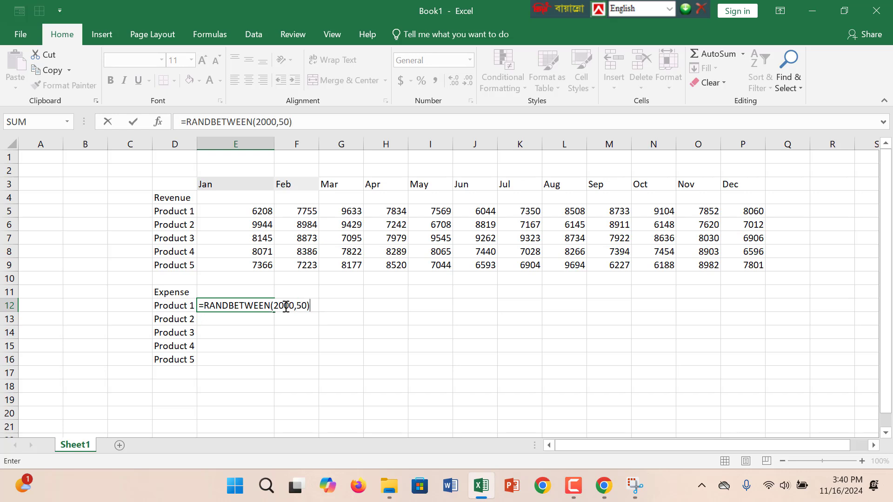
key("Return")
Ignore the number error flagged on E12 and reopen its formula for editing.
left_click(244, 308)
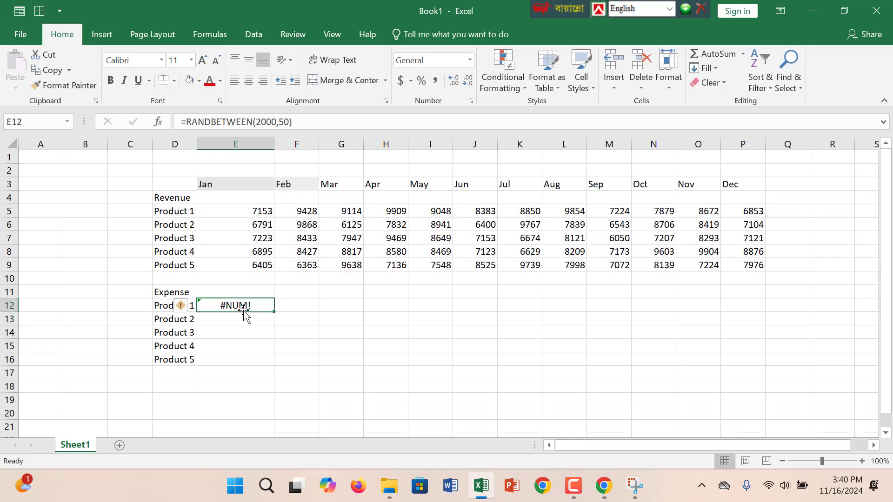
left_click(191, 307)
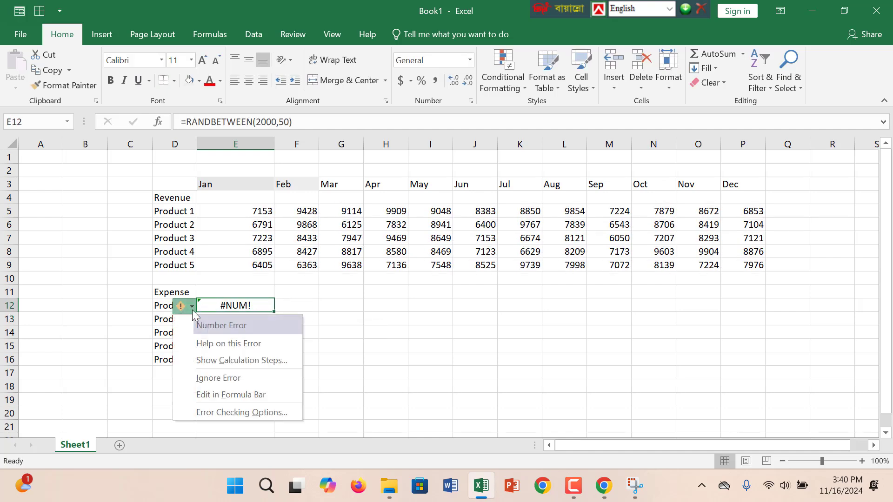
left_click(229, 378)
double_click(261, 305)
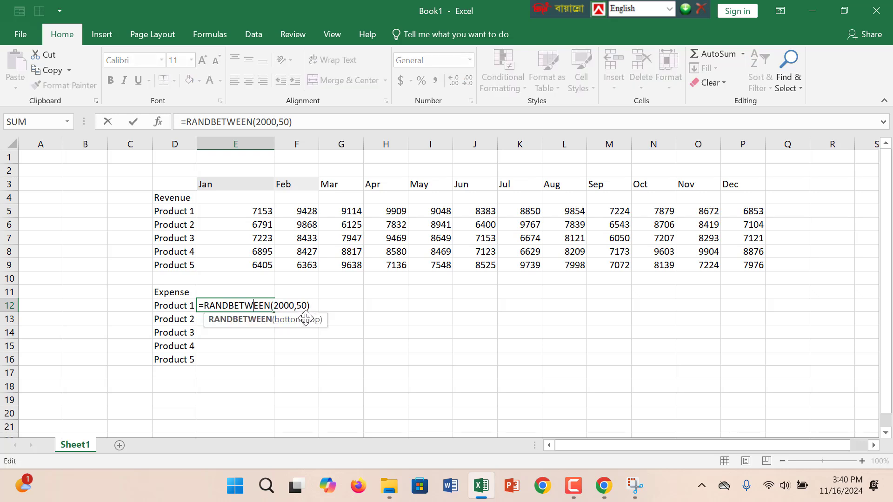
left_click(298, 307)
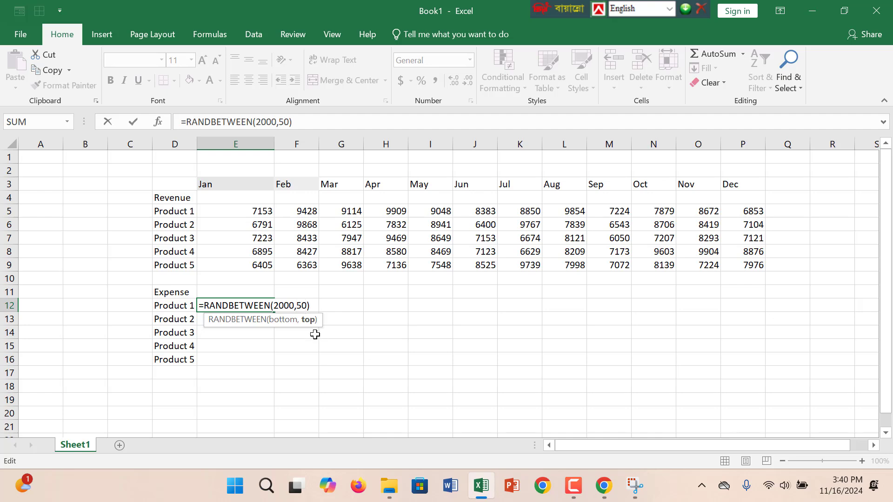
double_click(301, 307)
key("Return")
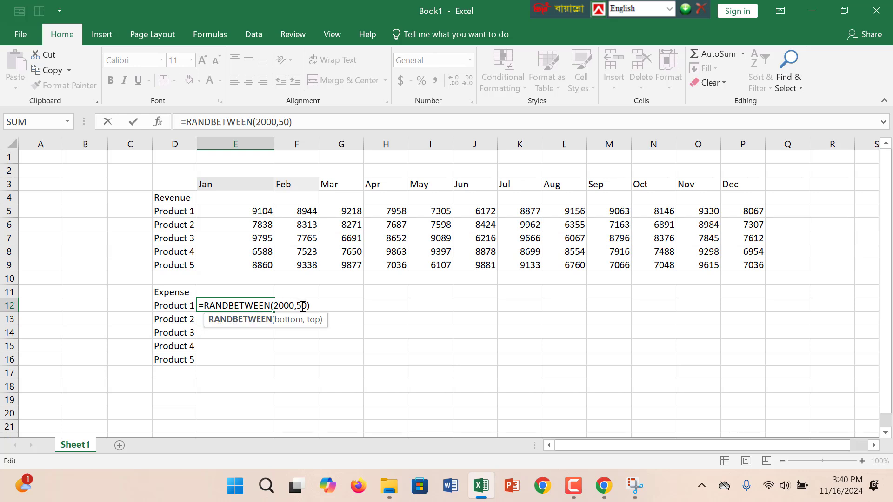
Try replacing the E12 formula with =RANDBETWEEN(2000,500).
left_click_drag(315, 305, 134, 307)
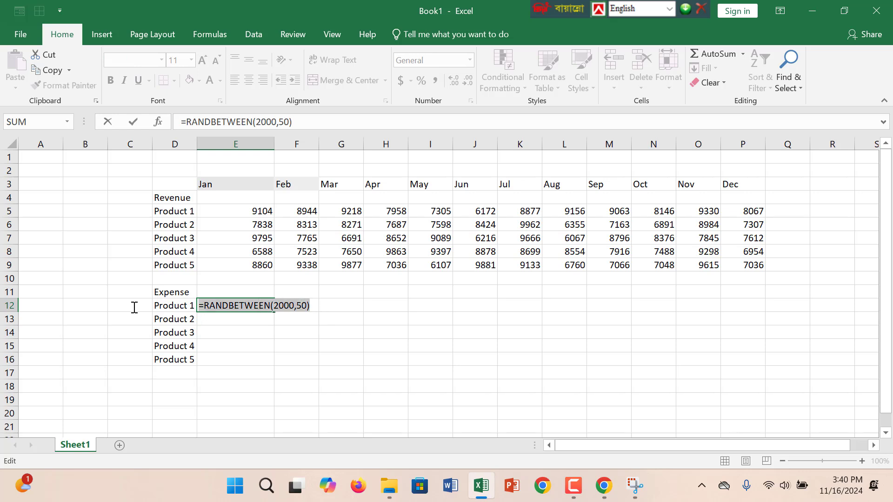
key("BackSpace")
type("=")
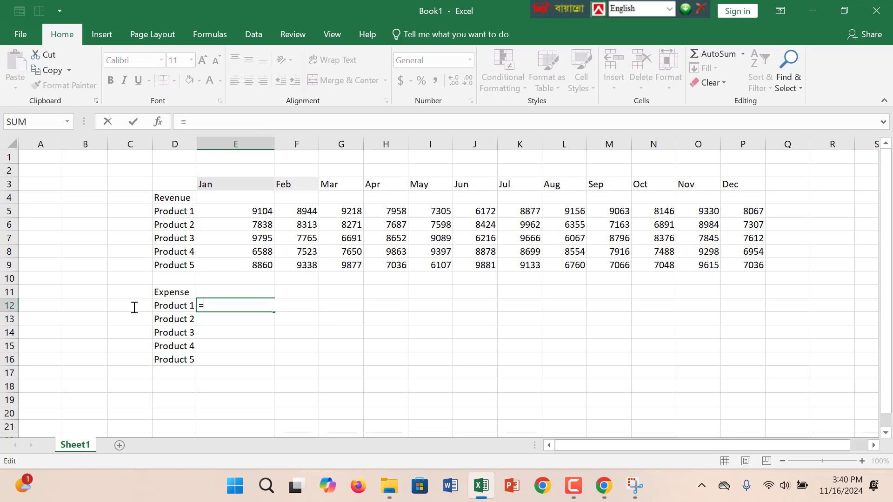
type("Rand")
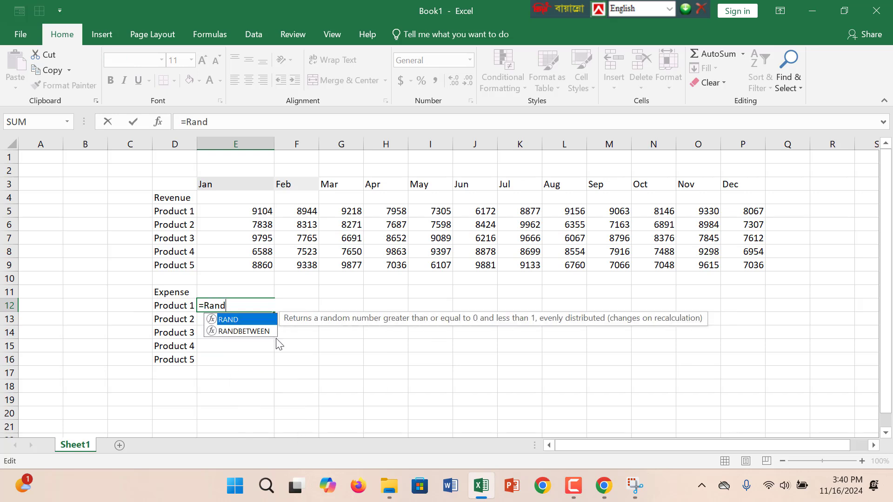
left_click(266, 329)
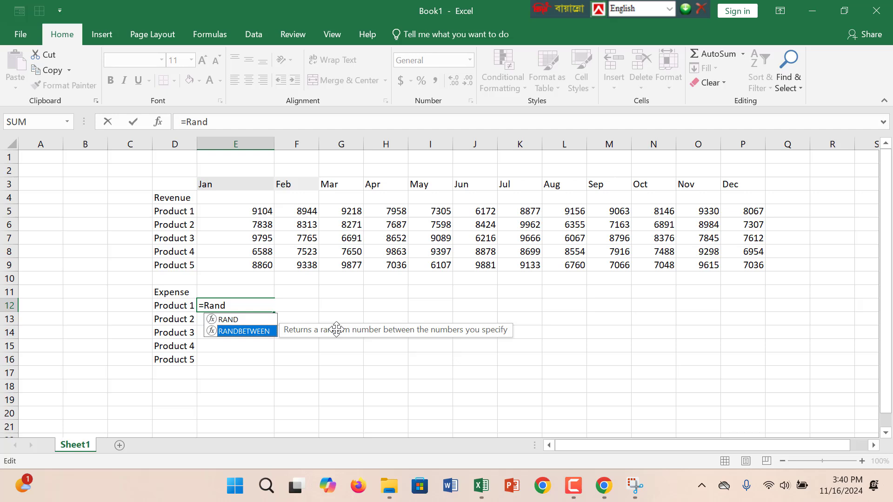
double_click(259, 331)
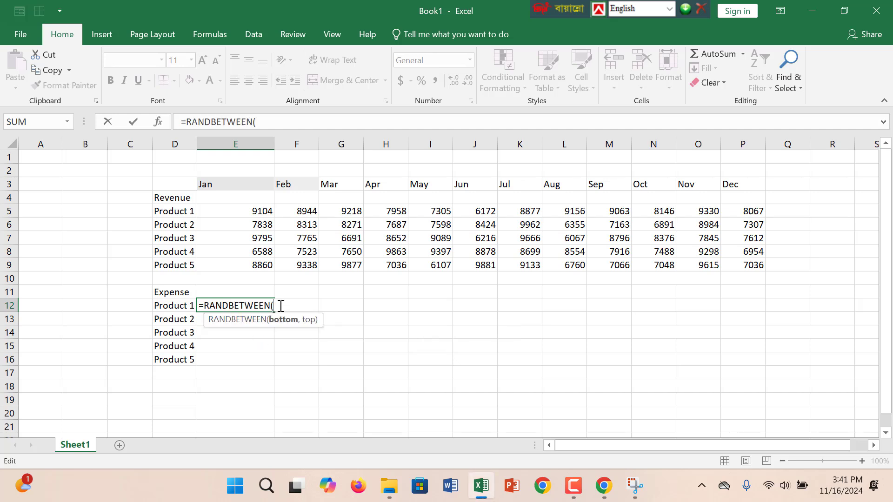
type("2000,50")
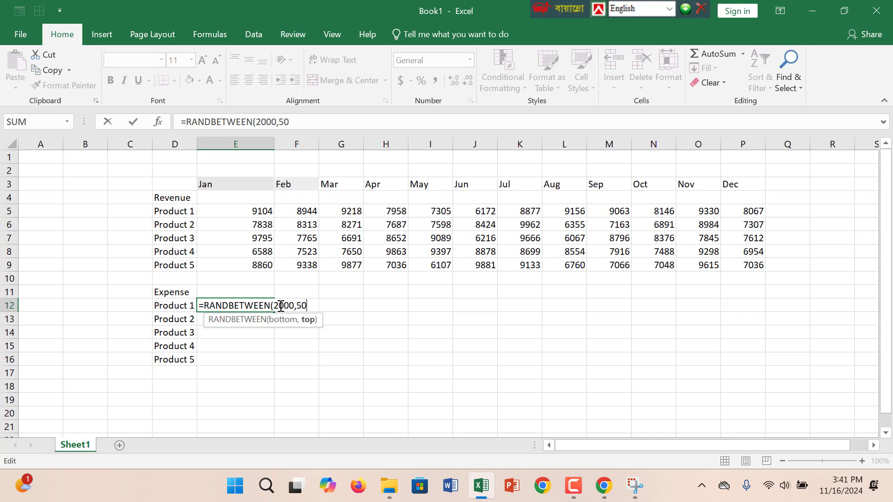
type("0)")
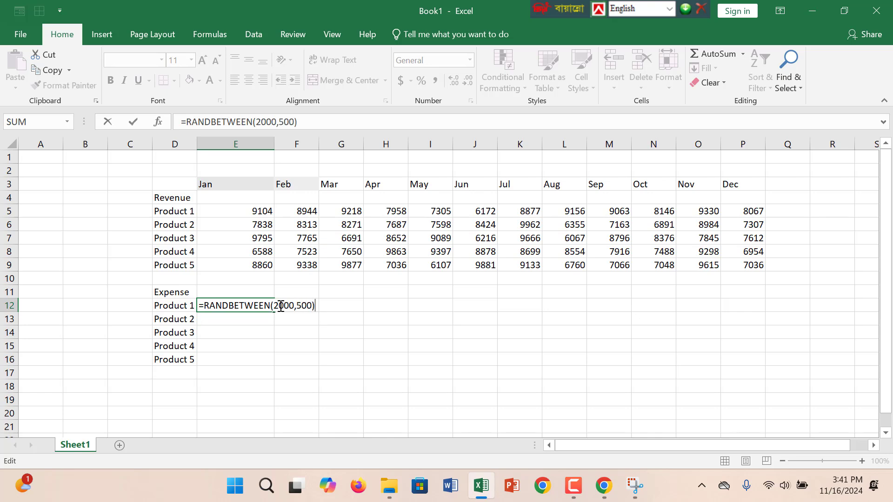
key("Return")
Clear the formula from E12 and inspect the Product 1 Jan revenue formula in E5 for comparison.
double_click(264, 305)
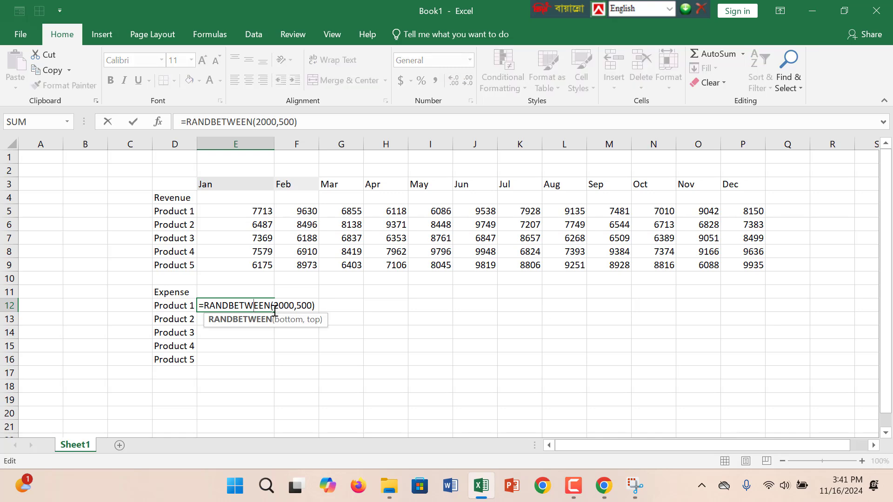
left_click_drag(315, 306, 148, 307)
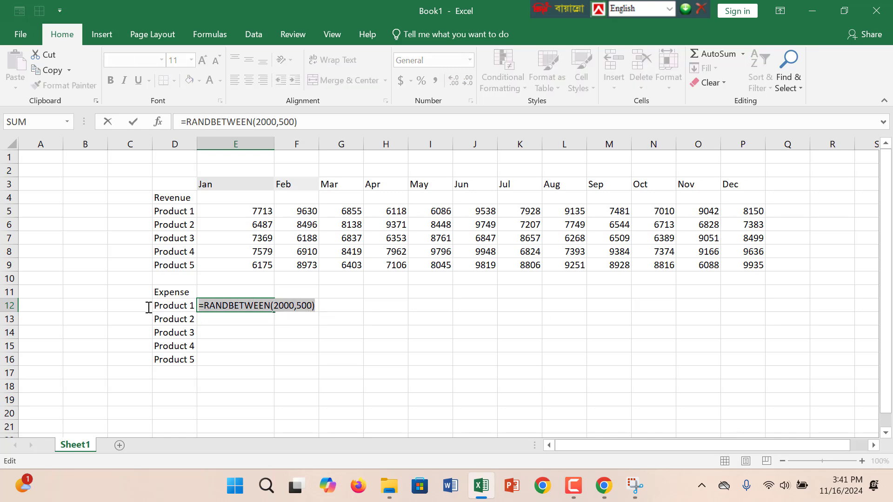
key("BackSpace")
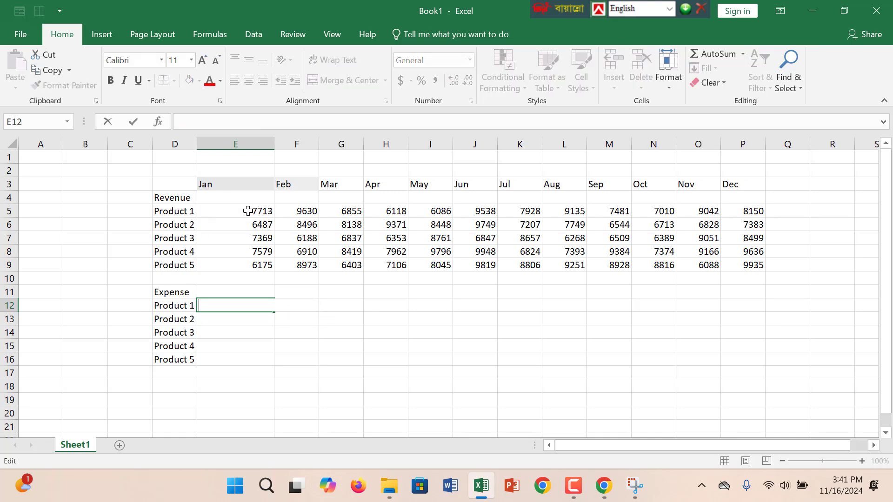
double_click(245, 211)
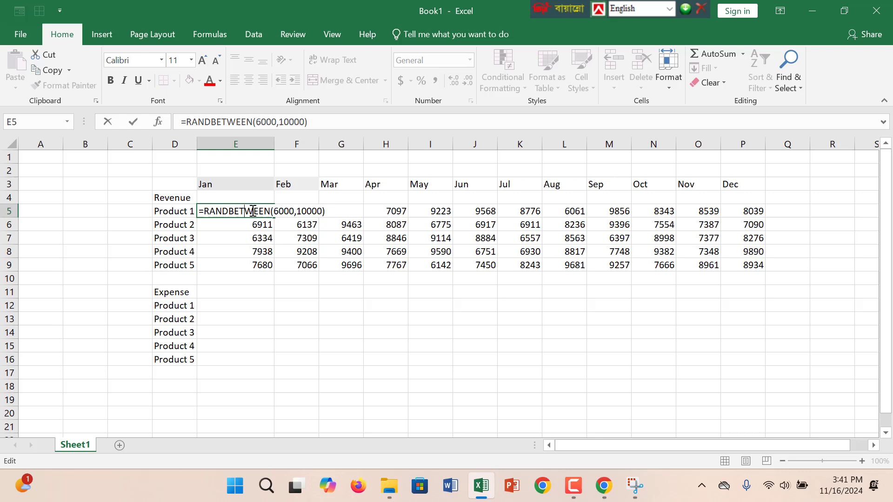
left_click(234, 308)
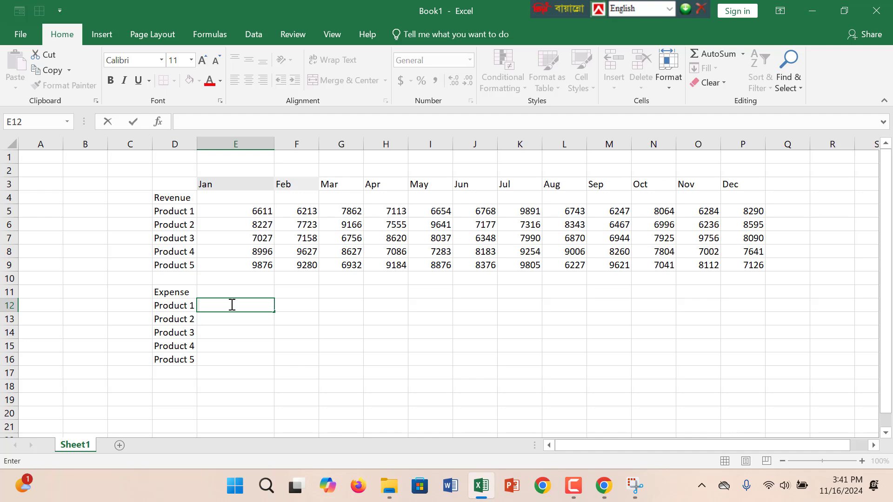
double_click(259, 212)
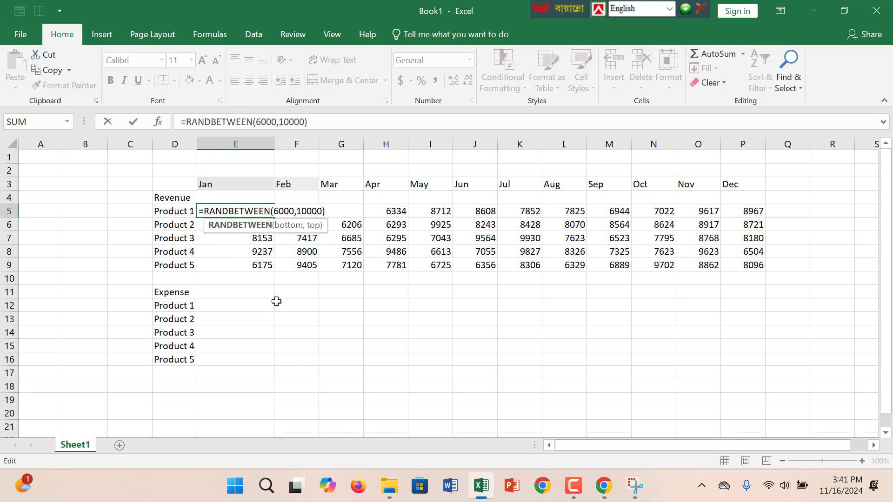
Start a RANDBETWEEN formula in E12, the Product 1 Jan expense cell.
double_click(245, 304)
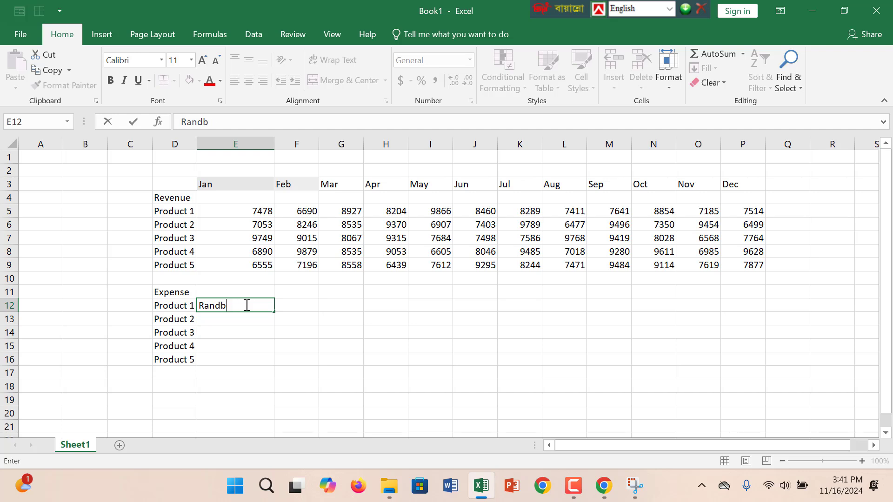
key("BackSpace")
key("BackSpace")
key("BackSpace")
key("BackSpace")
key("BackSpace")
type("=")
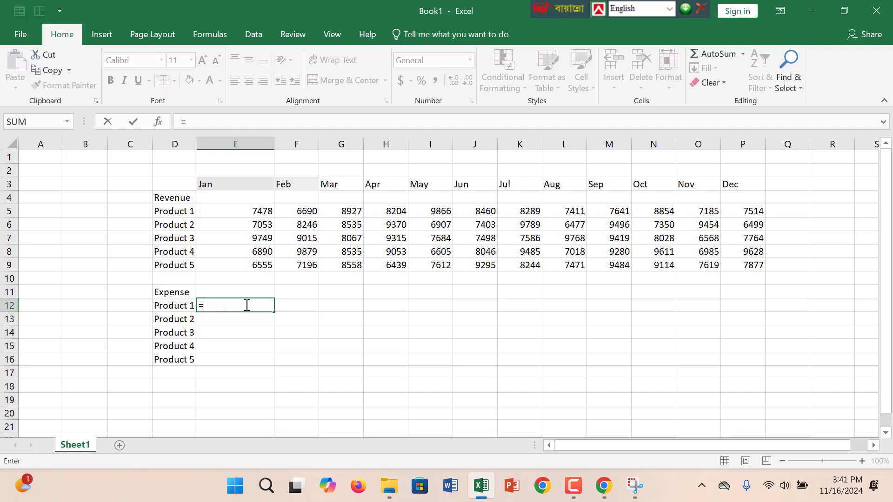
type("Rand")
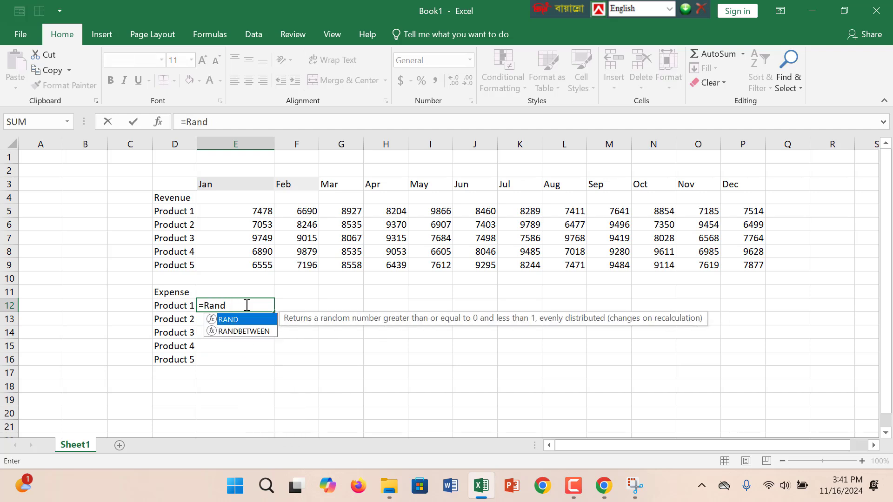
type("be")
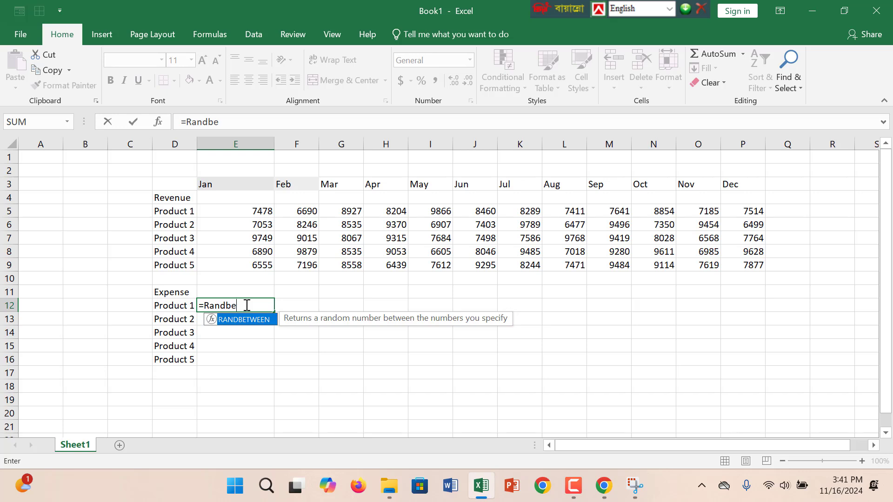
type("tween(")
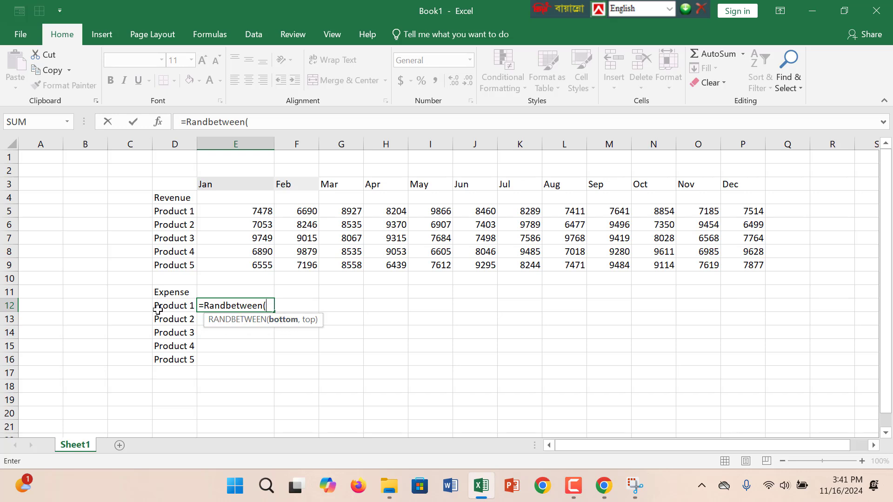
left_click(184, 305)
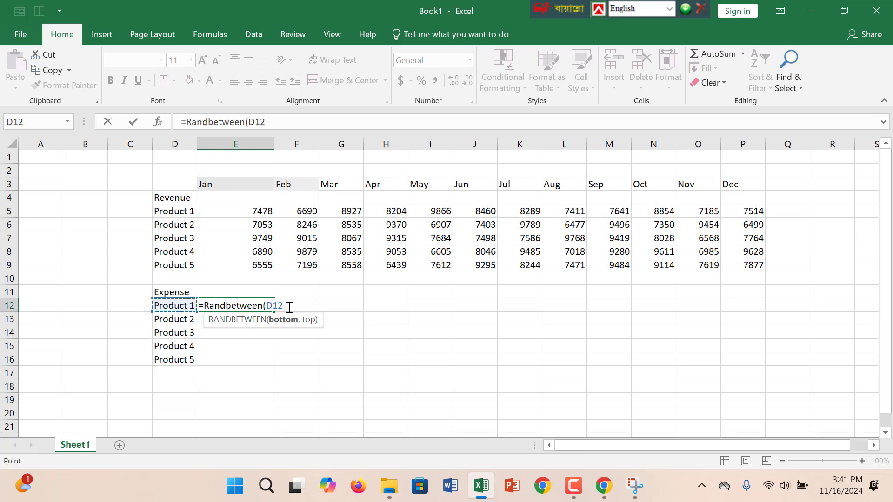
key("BackSpace")
key("BackSpace")
key("BackSpace")
key("BackSpace")
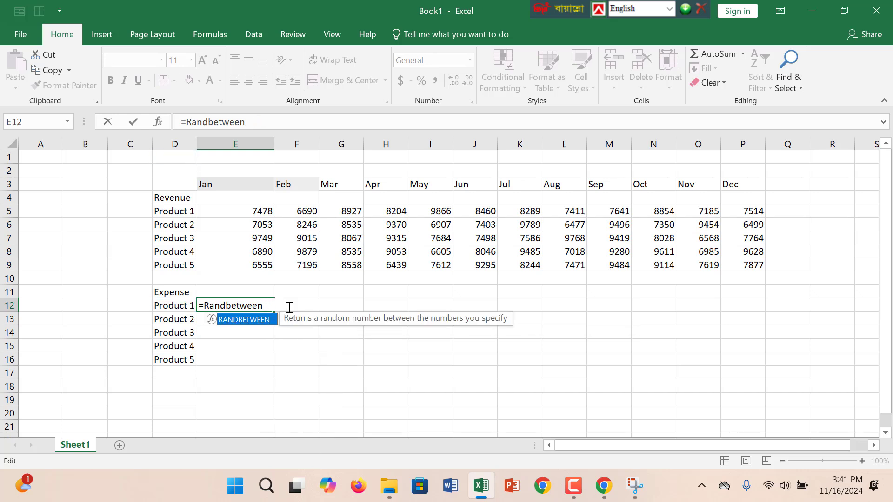
type("(")
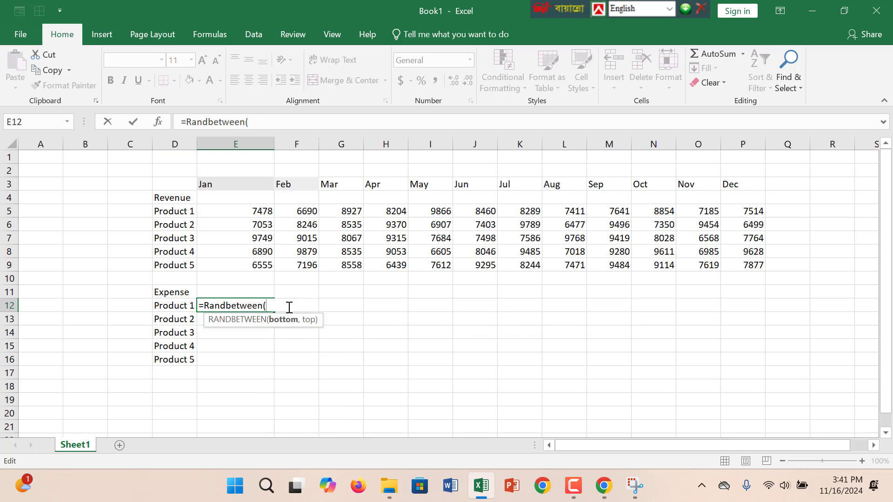
type("3000,10")
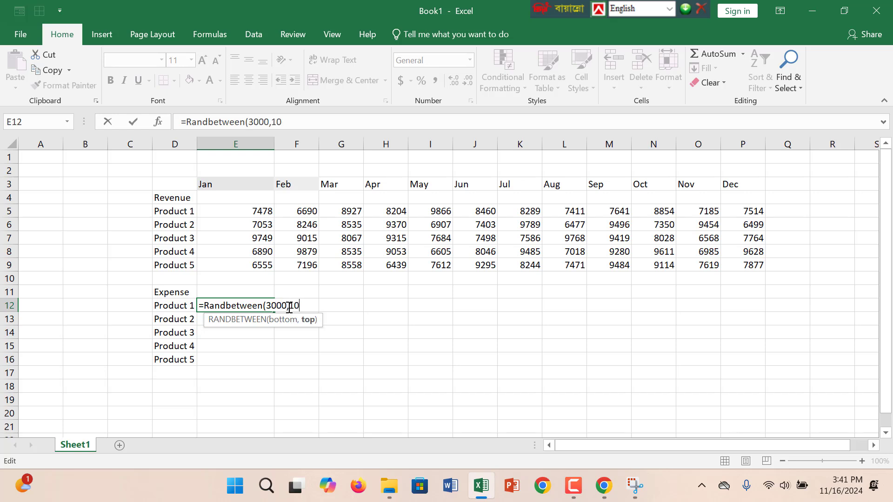
type("0)")
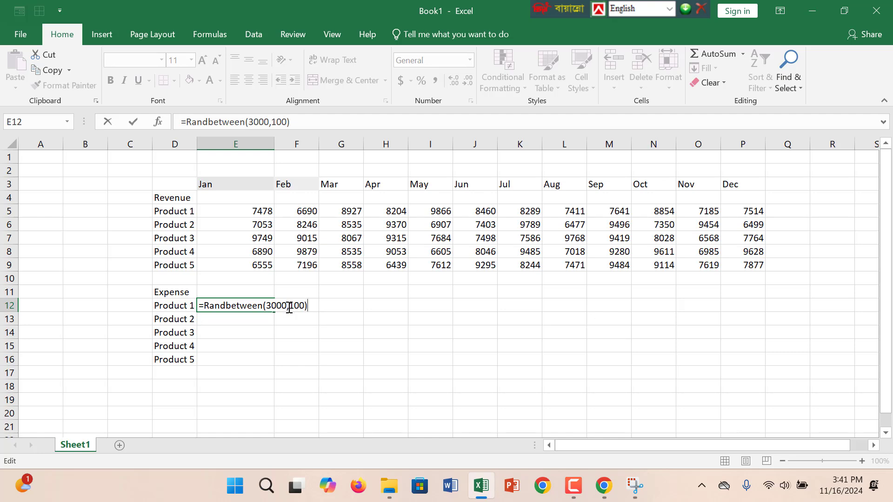
Complete the E12 formula with a bottom value of 3000 and a top value of 100, and enter it.
key("Return")
double_click(259, 305)
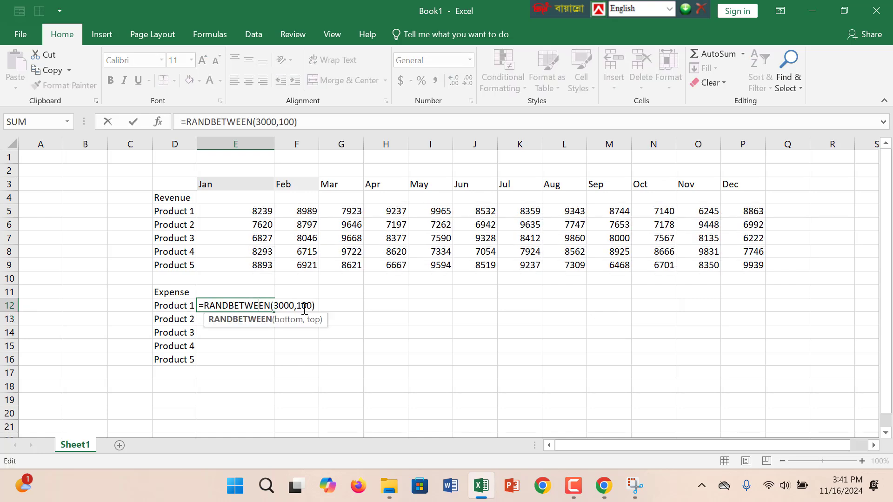
left_click(206, 305)
left_click(334, 335)
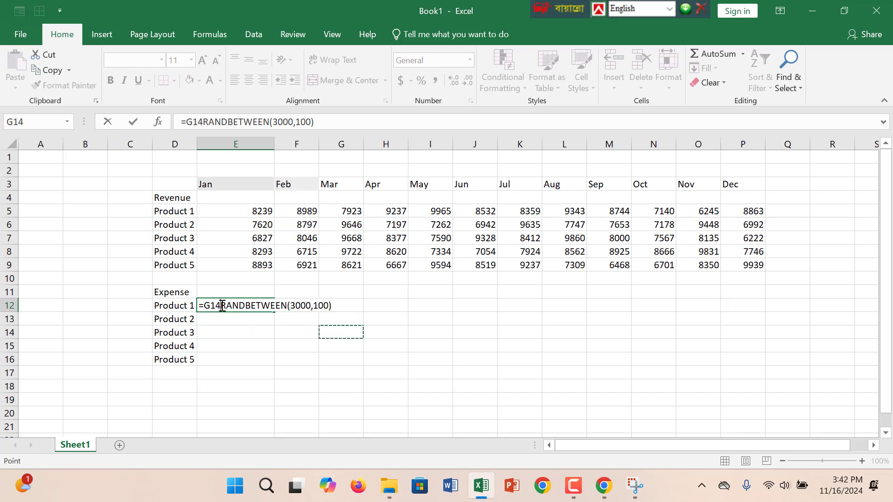
key("BackSpace")
key("BackSpace")
key("BackSpace")
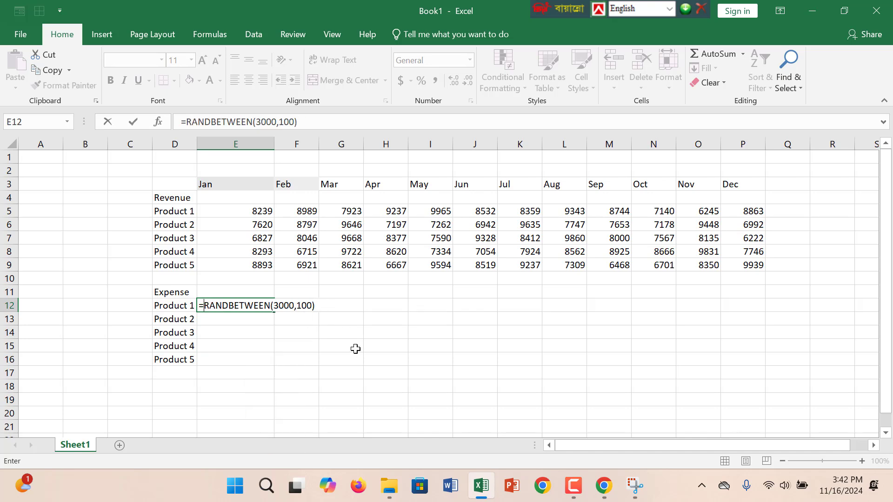
key("Return")
Fill the E12 formula across the whole expense block E12:P16, from Jan to Dec for all five products.
left_click(238, 305)
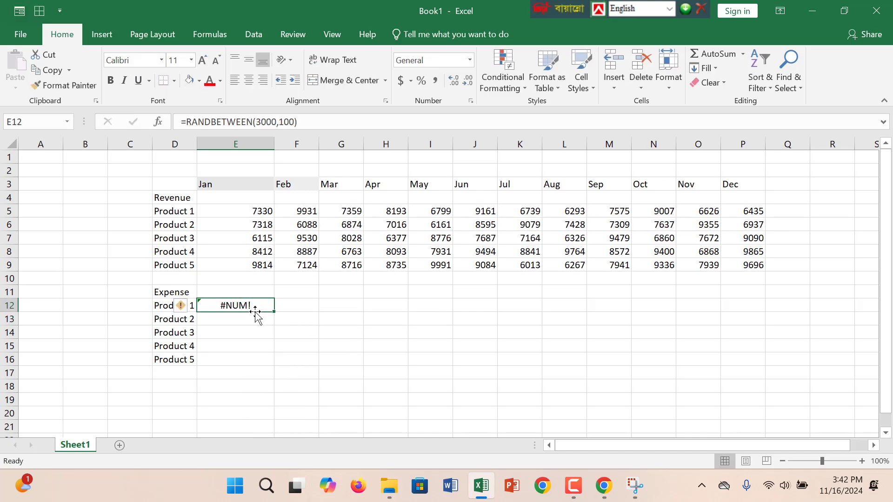
left_click_drag(275, 311, 762, 363)
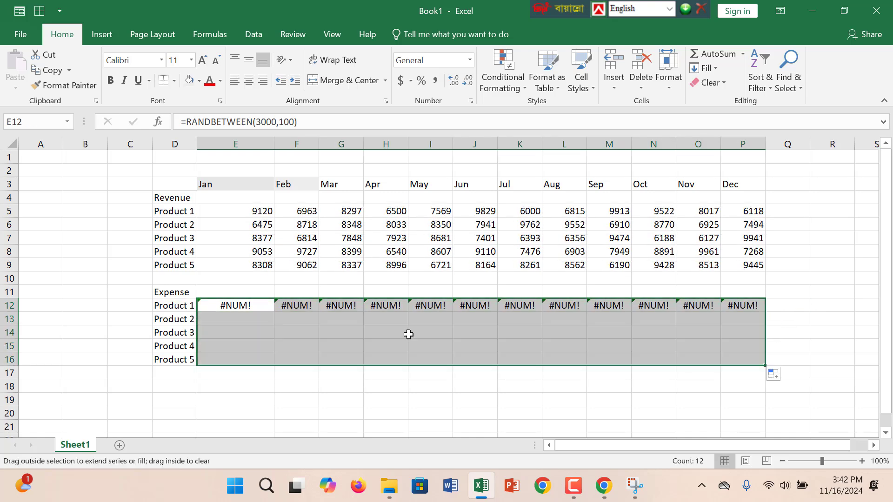
left_click(237, 305)
left_click_drag(364, 335, 739, 360)
Open the error checking options for the flagged expense cells and try Manual workbook calculation.
left_click(180, 309)
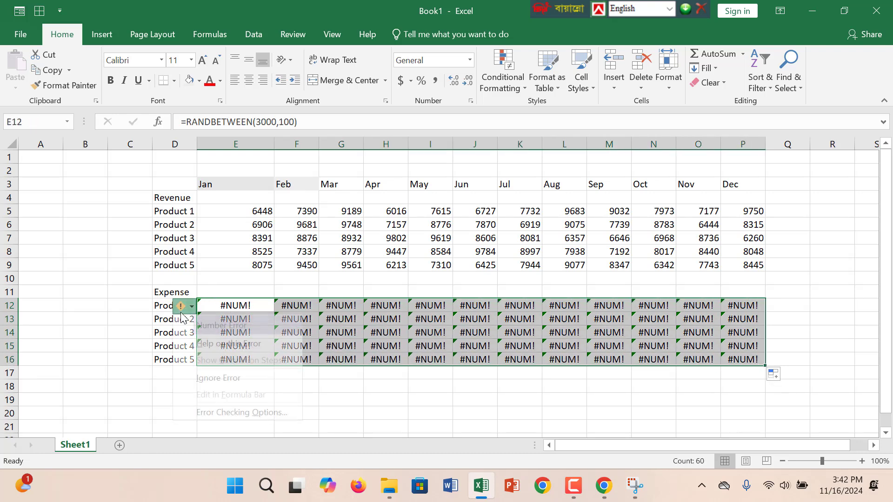
left_click(223, 413)
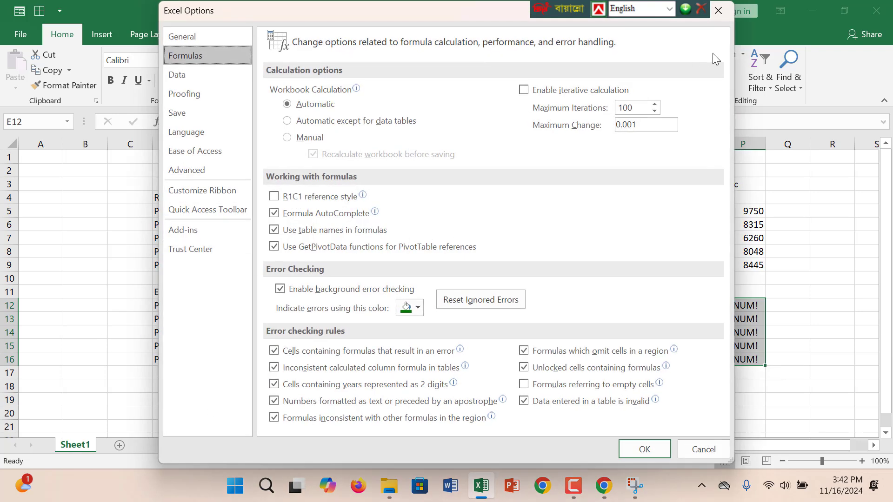
left_click(727, 10)
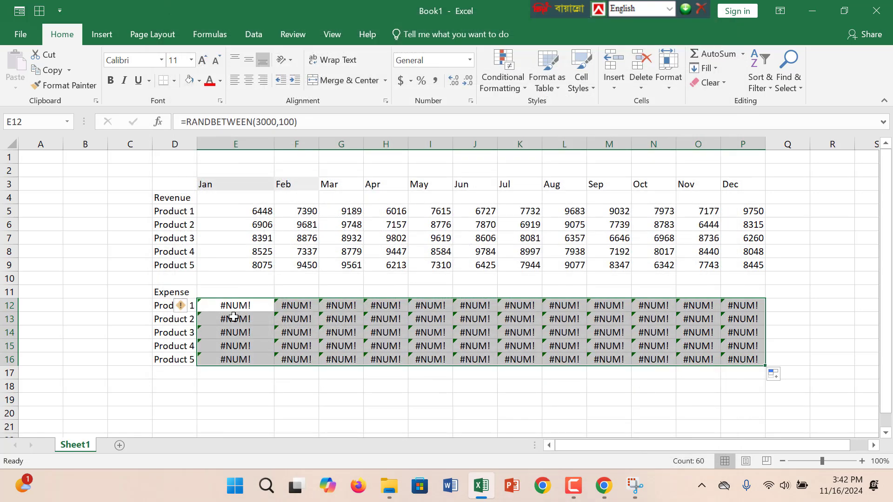
left_click(181, 307)
left_click(230, 408)
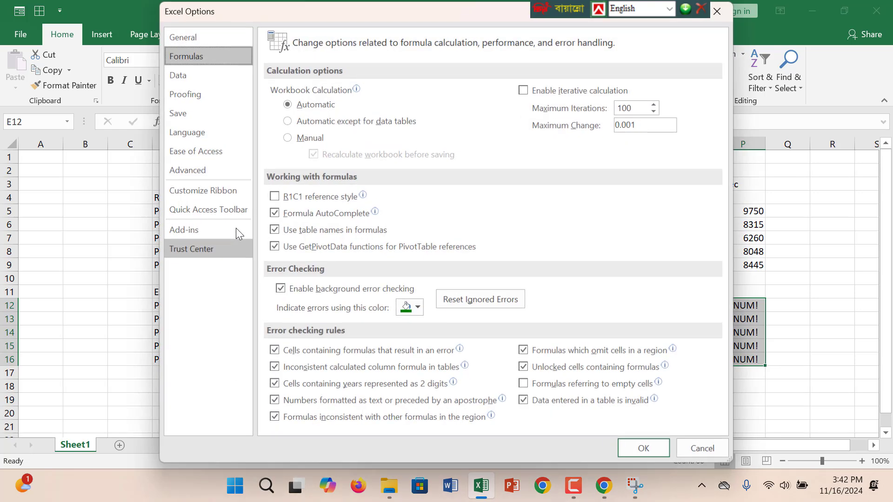
left_click(293, 138)
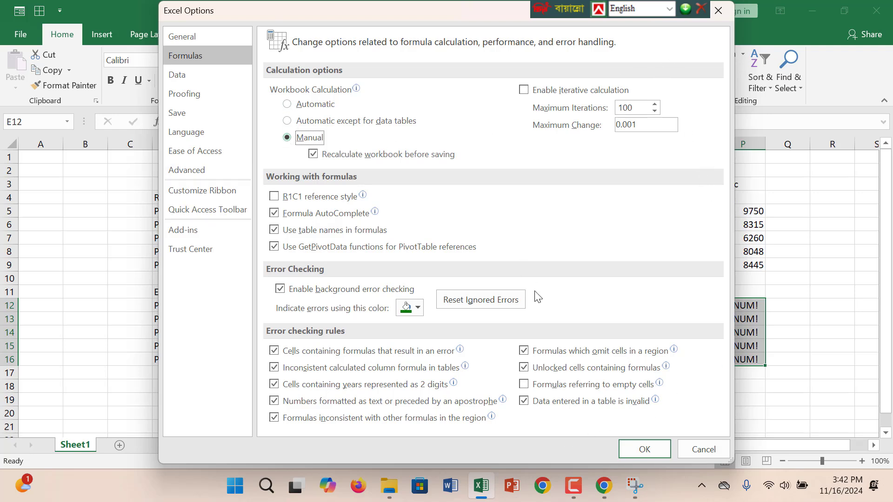
left_click(629, 441)
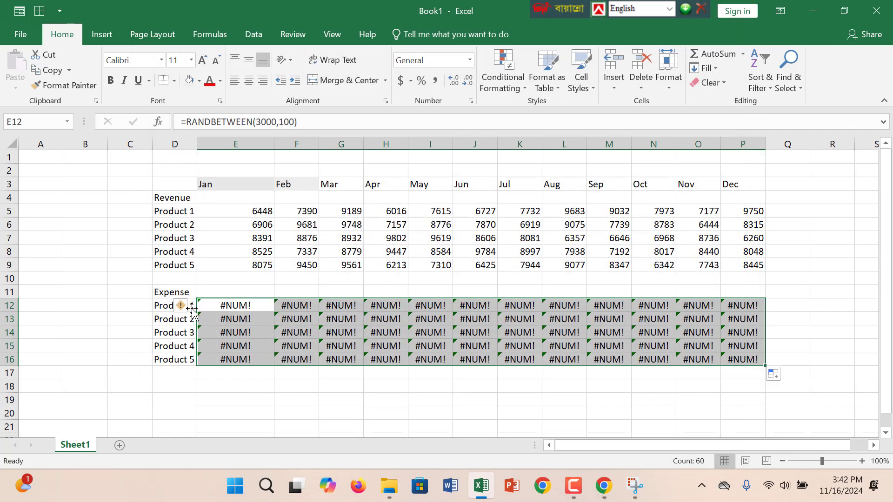
Return the workbook calculation mode to Automatic in the error checking options.
left_click(190, 306)
left_click(228, 411)
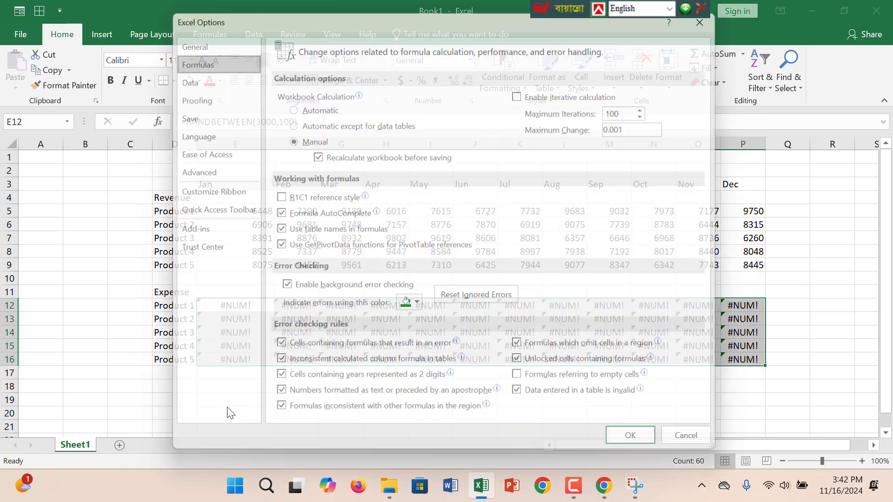
left_click(288, 105)
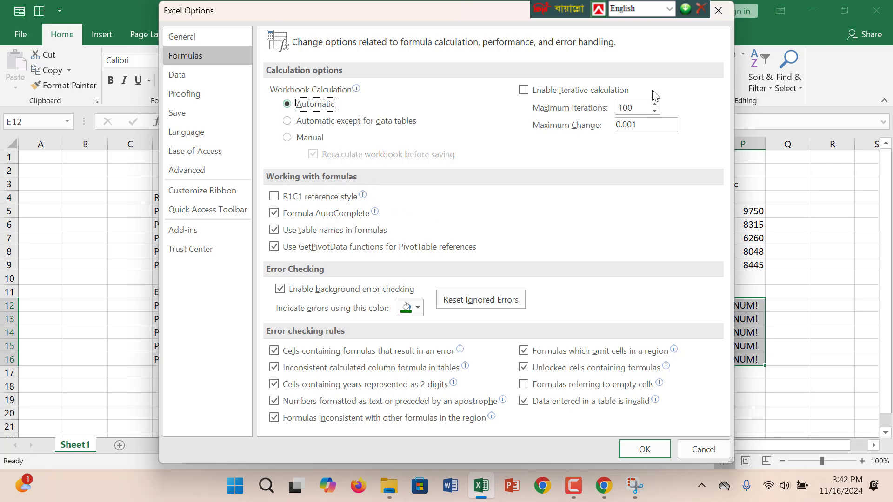
left_click(638, 454)
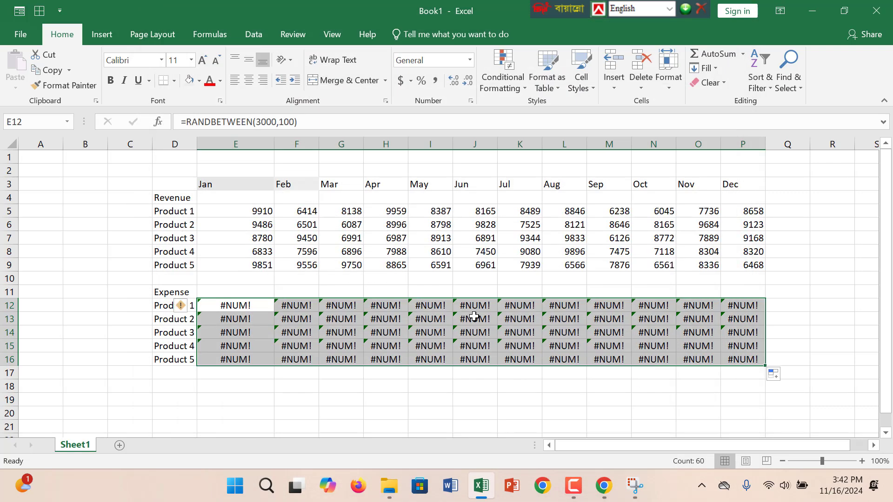
Compare the RANDBETWEEN formulas in revenue cells E6 and F8 with the one in expense cell E15.
left_click(421, 320)
left_click(340, 316)
left_click(241, 223)
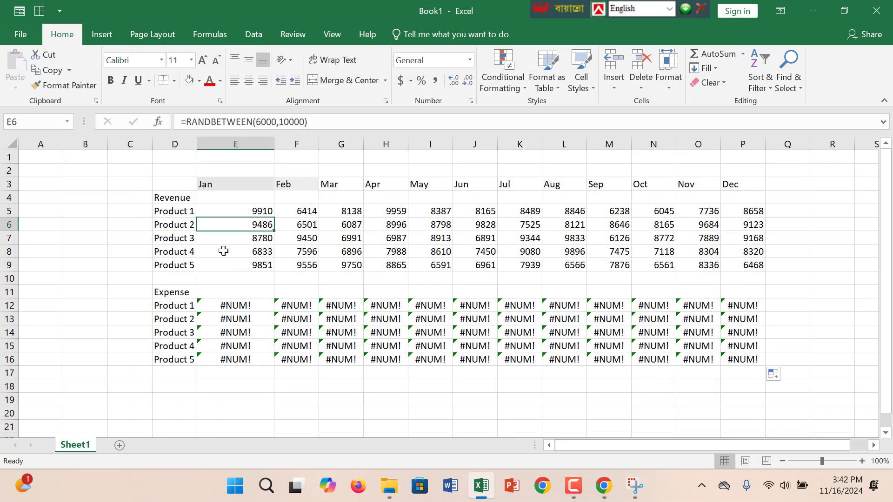
left_click(269, 346)
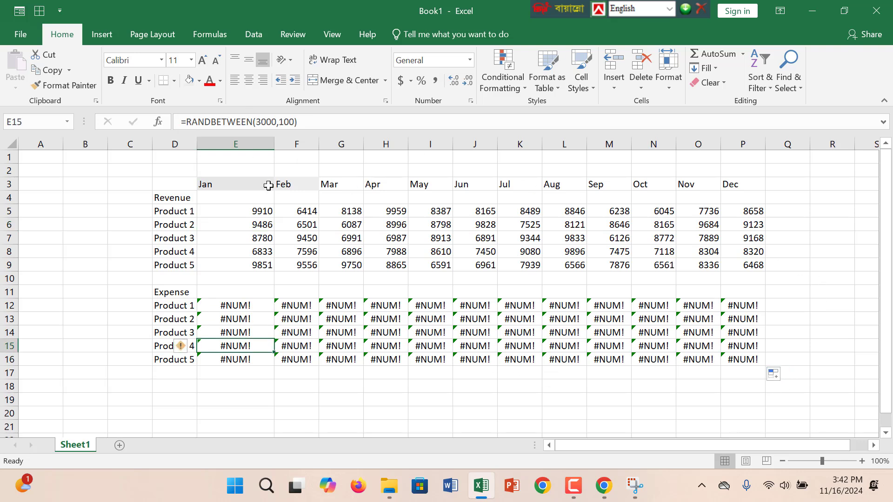
left_click(208, 185)
left_click(291, 253)
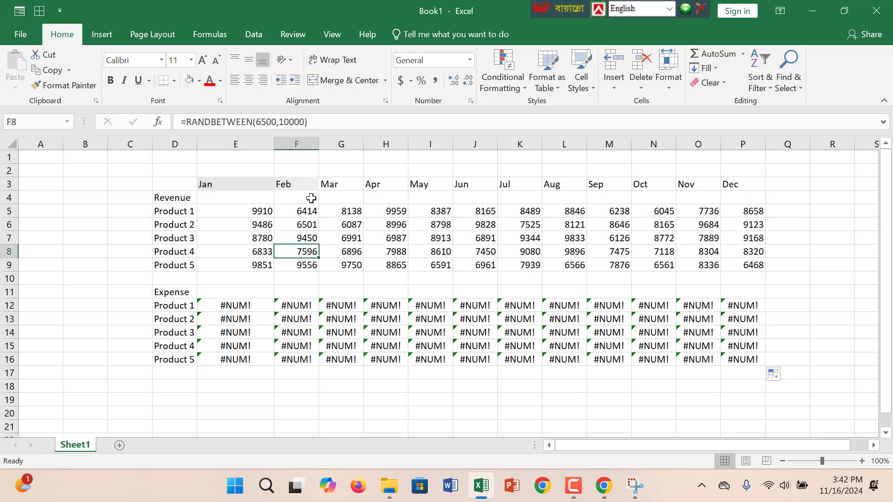